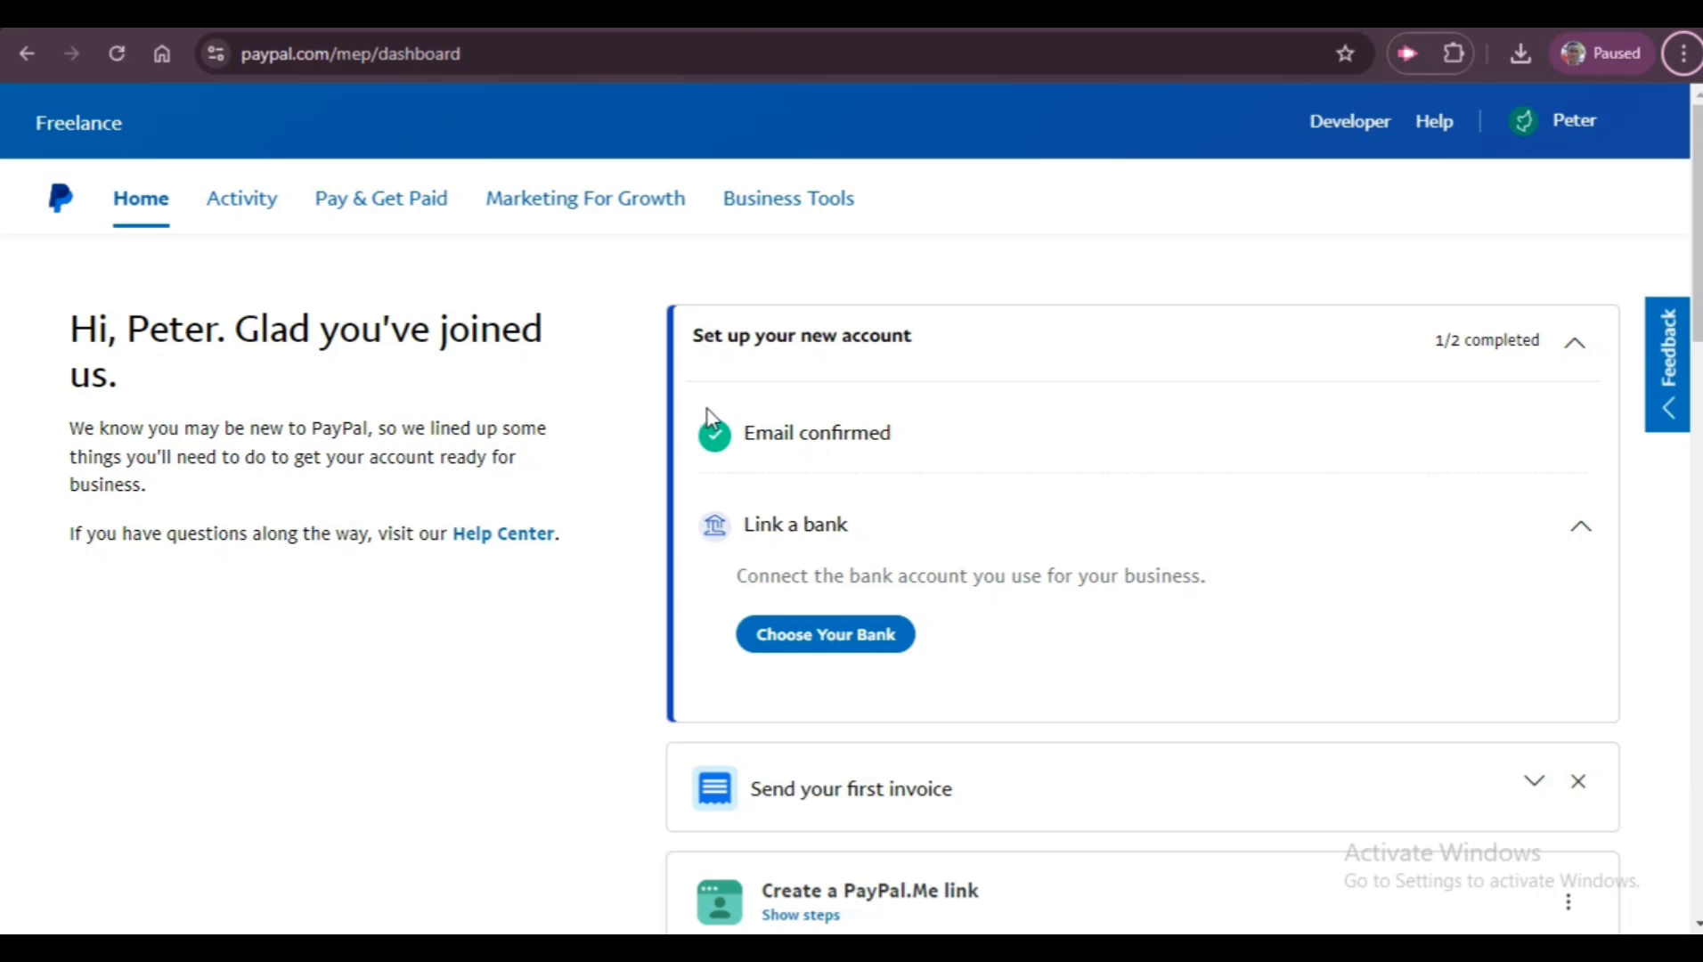
# Start a new invoice from the dashboard's "Send your first invoice" setup task.
pyautogui.scroll(-2, 695, 444)
pyautogui.scroll(-10, 690, 443)
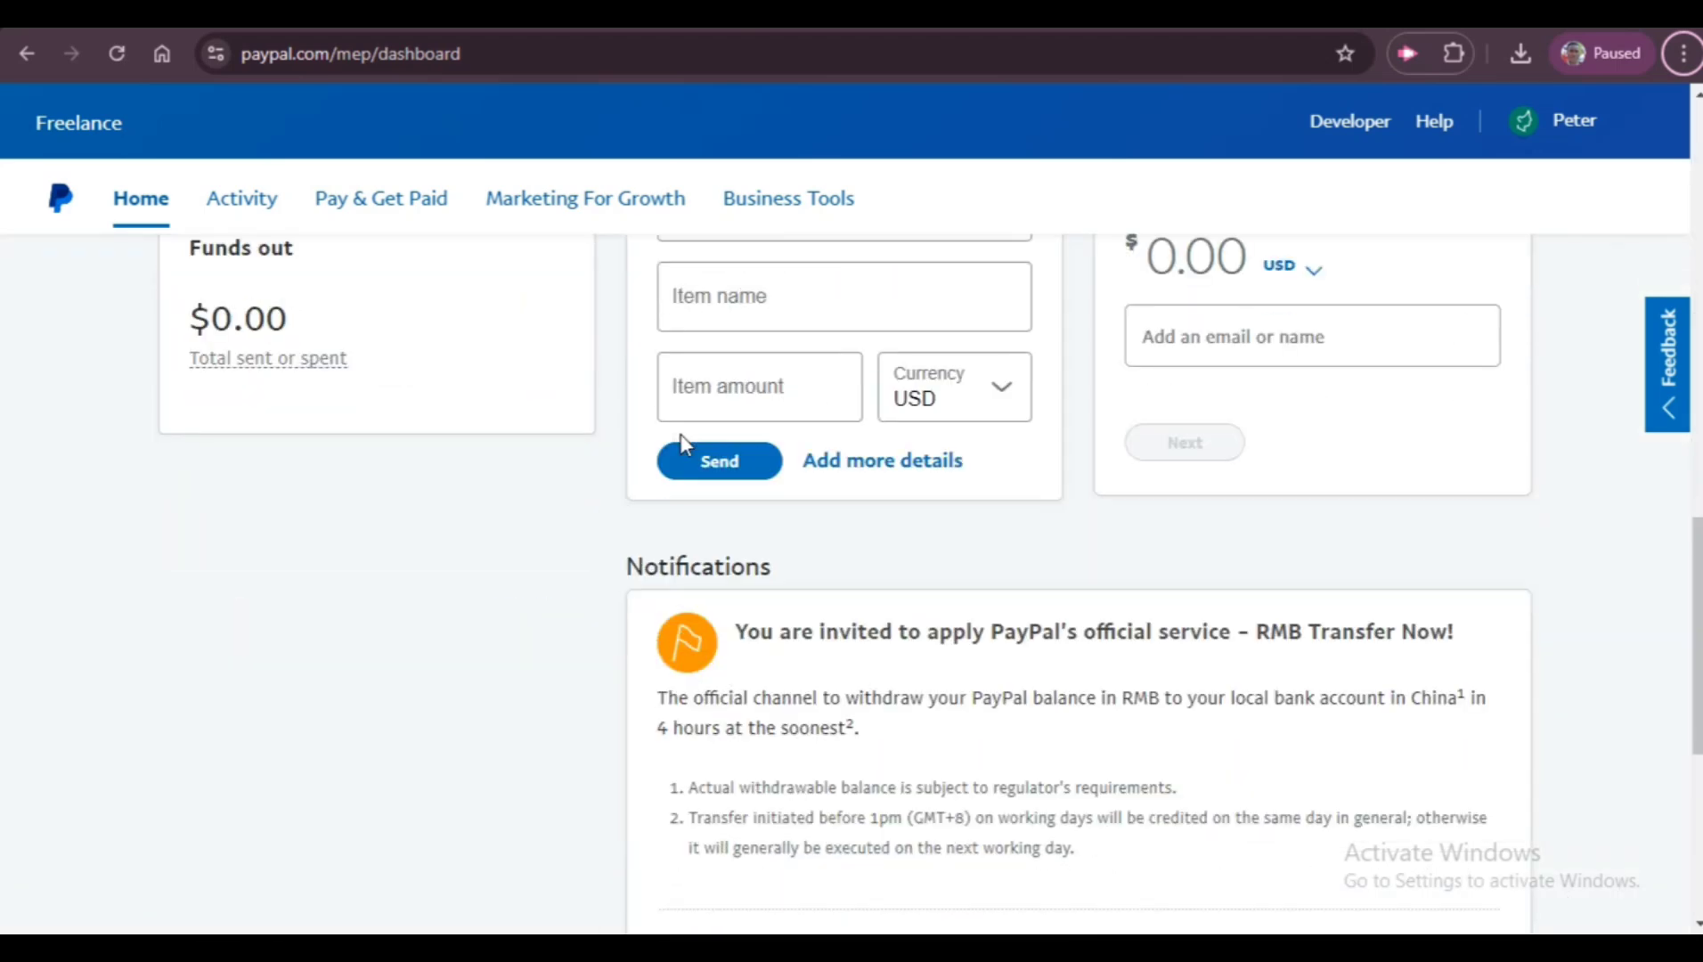
pyautogui.scroll(-6, 684, 445)
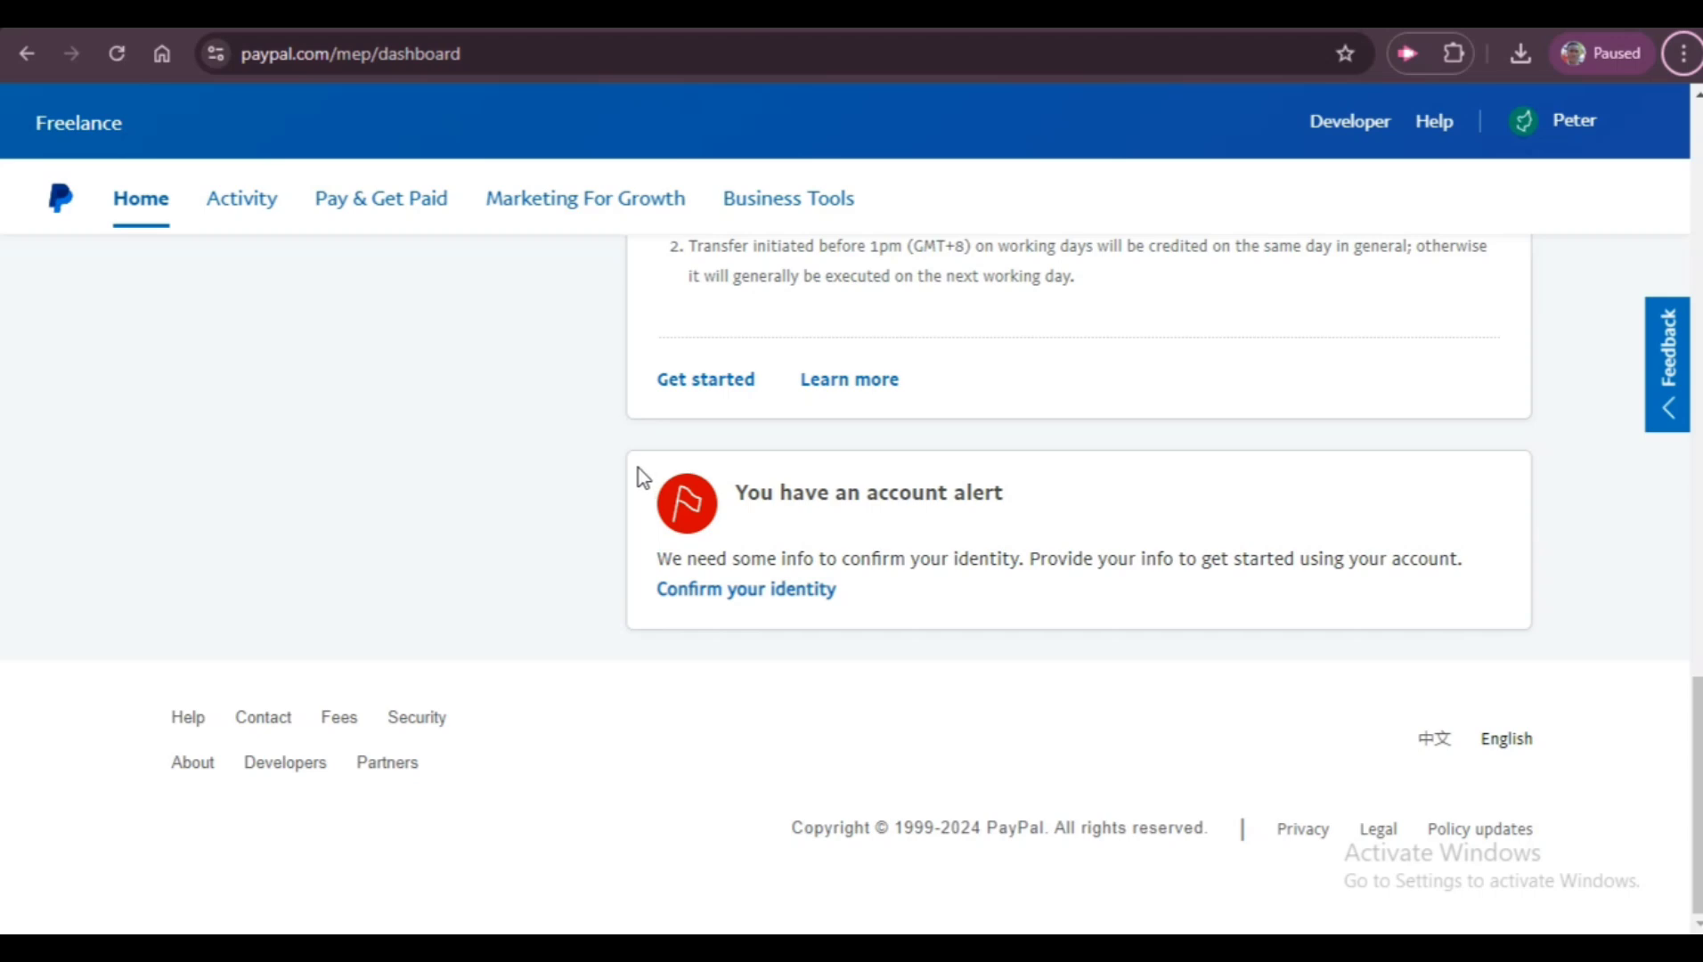
pyautogui.scroll(15, 639, 469)
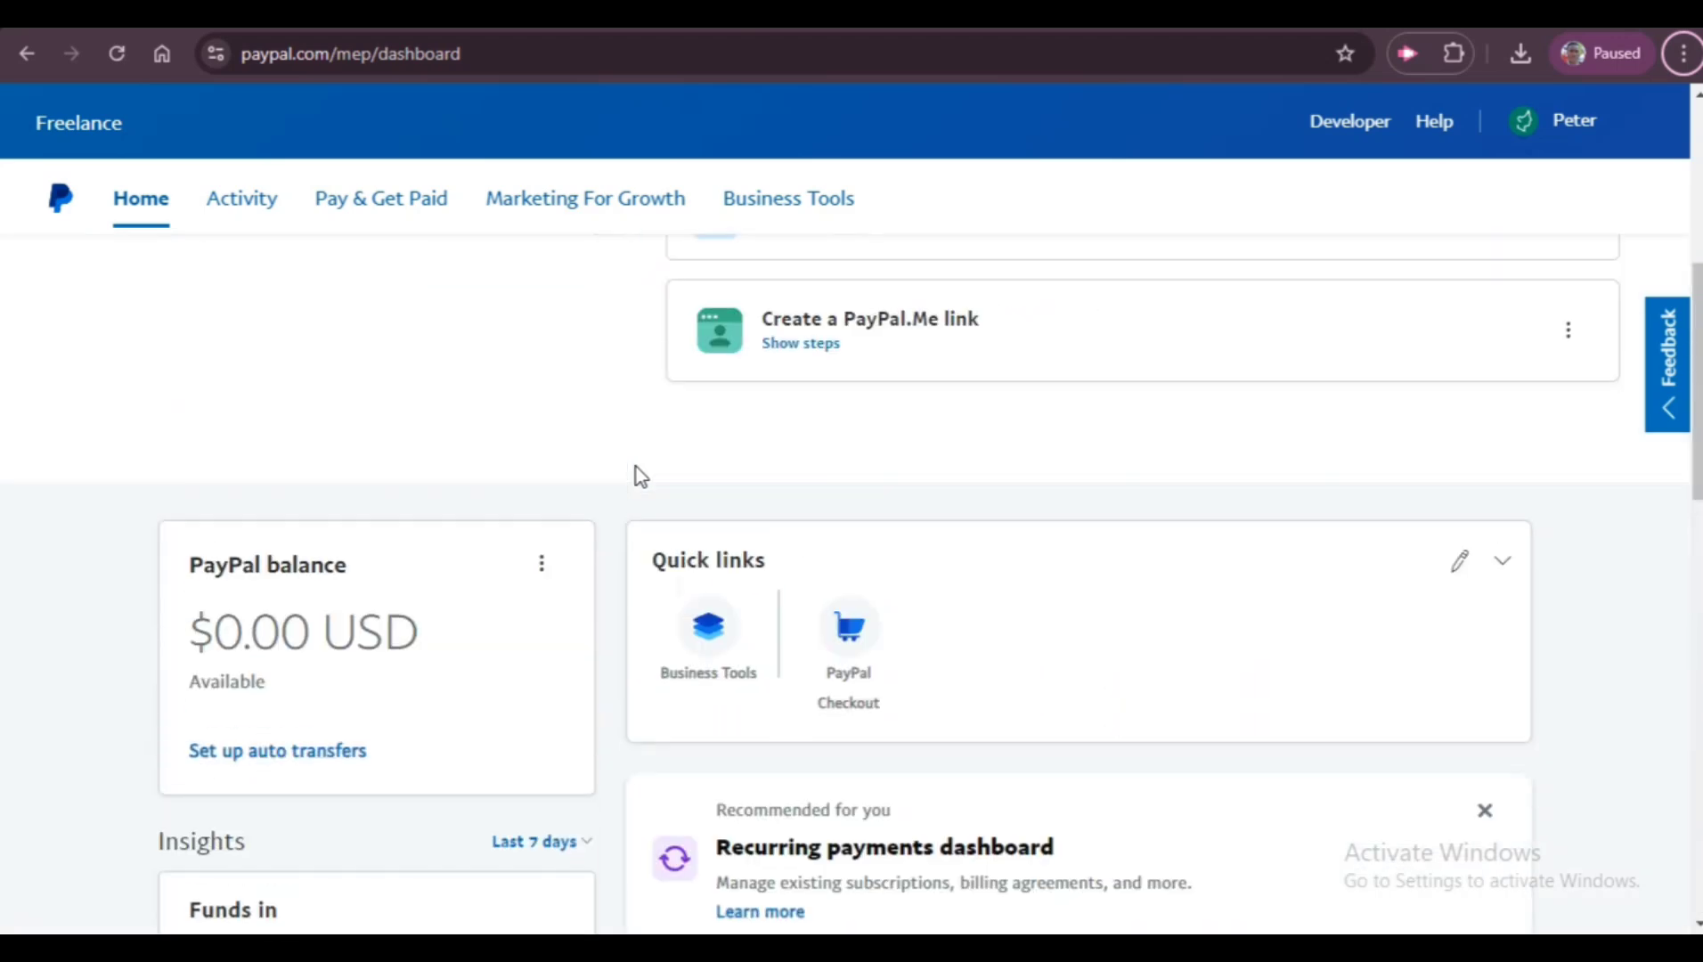
pyautogui.scroll(6, 636, 469)
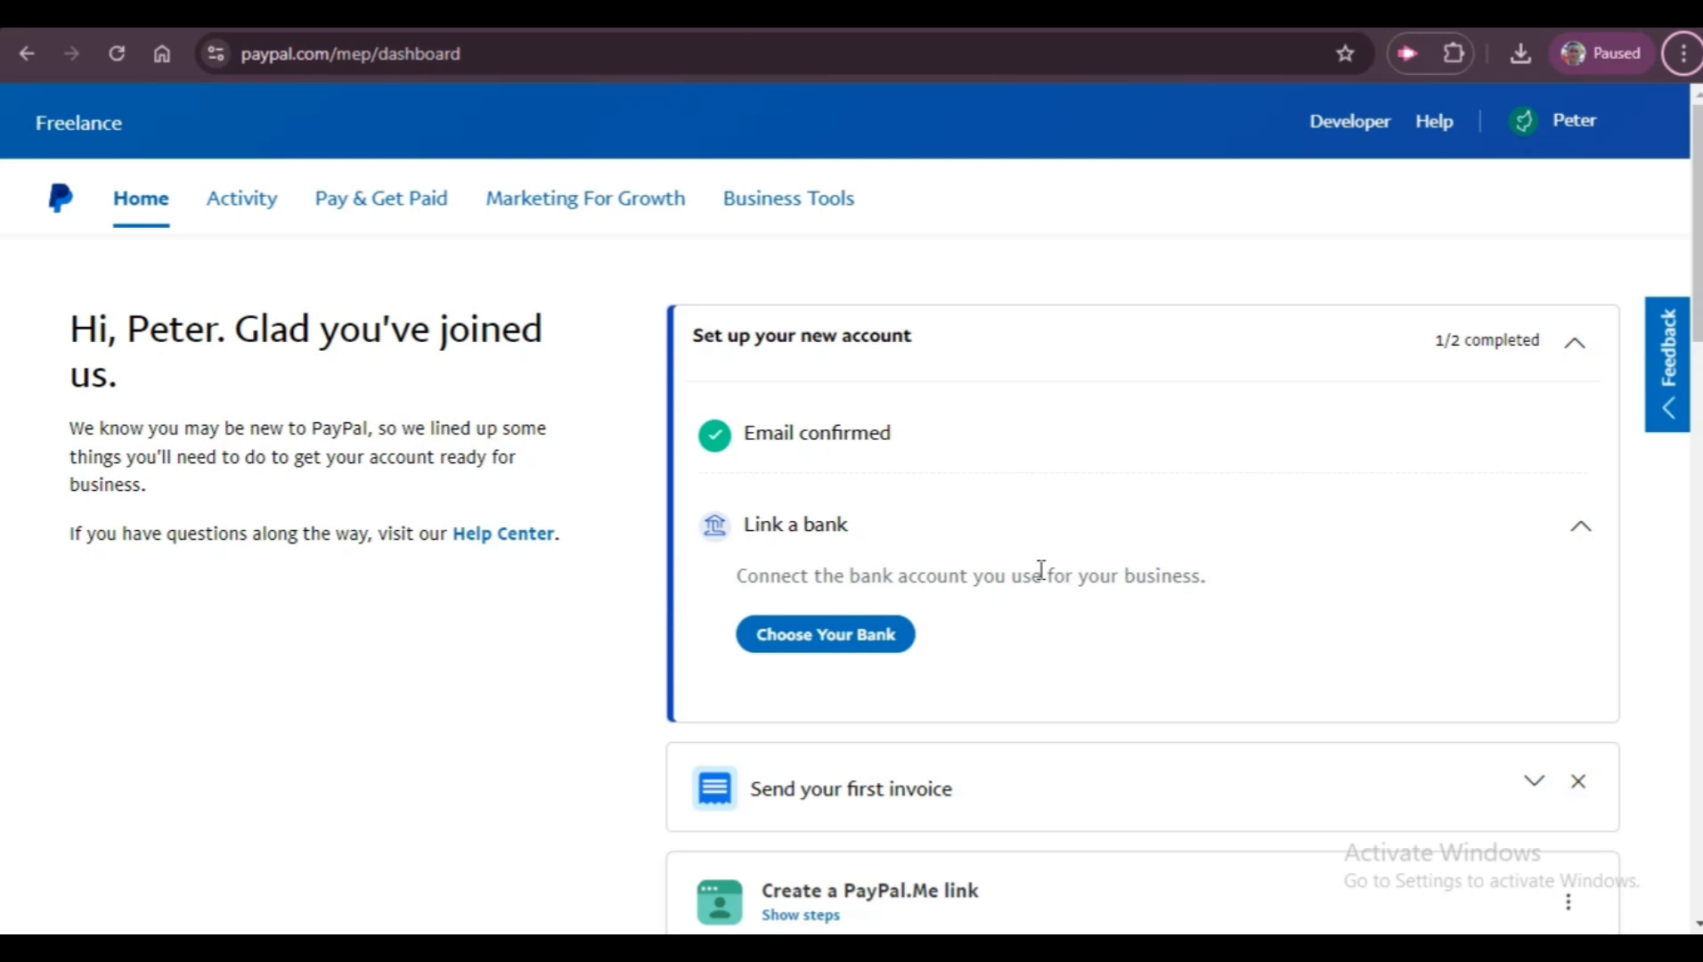
pyautogui.click(873, 812)
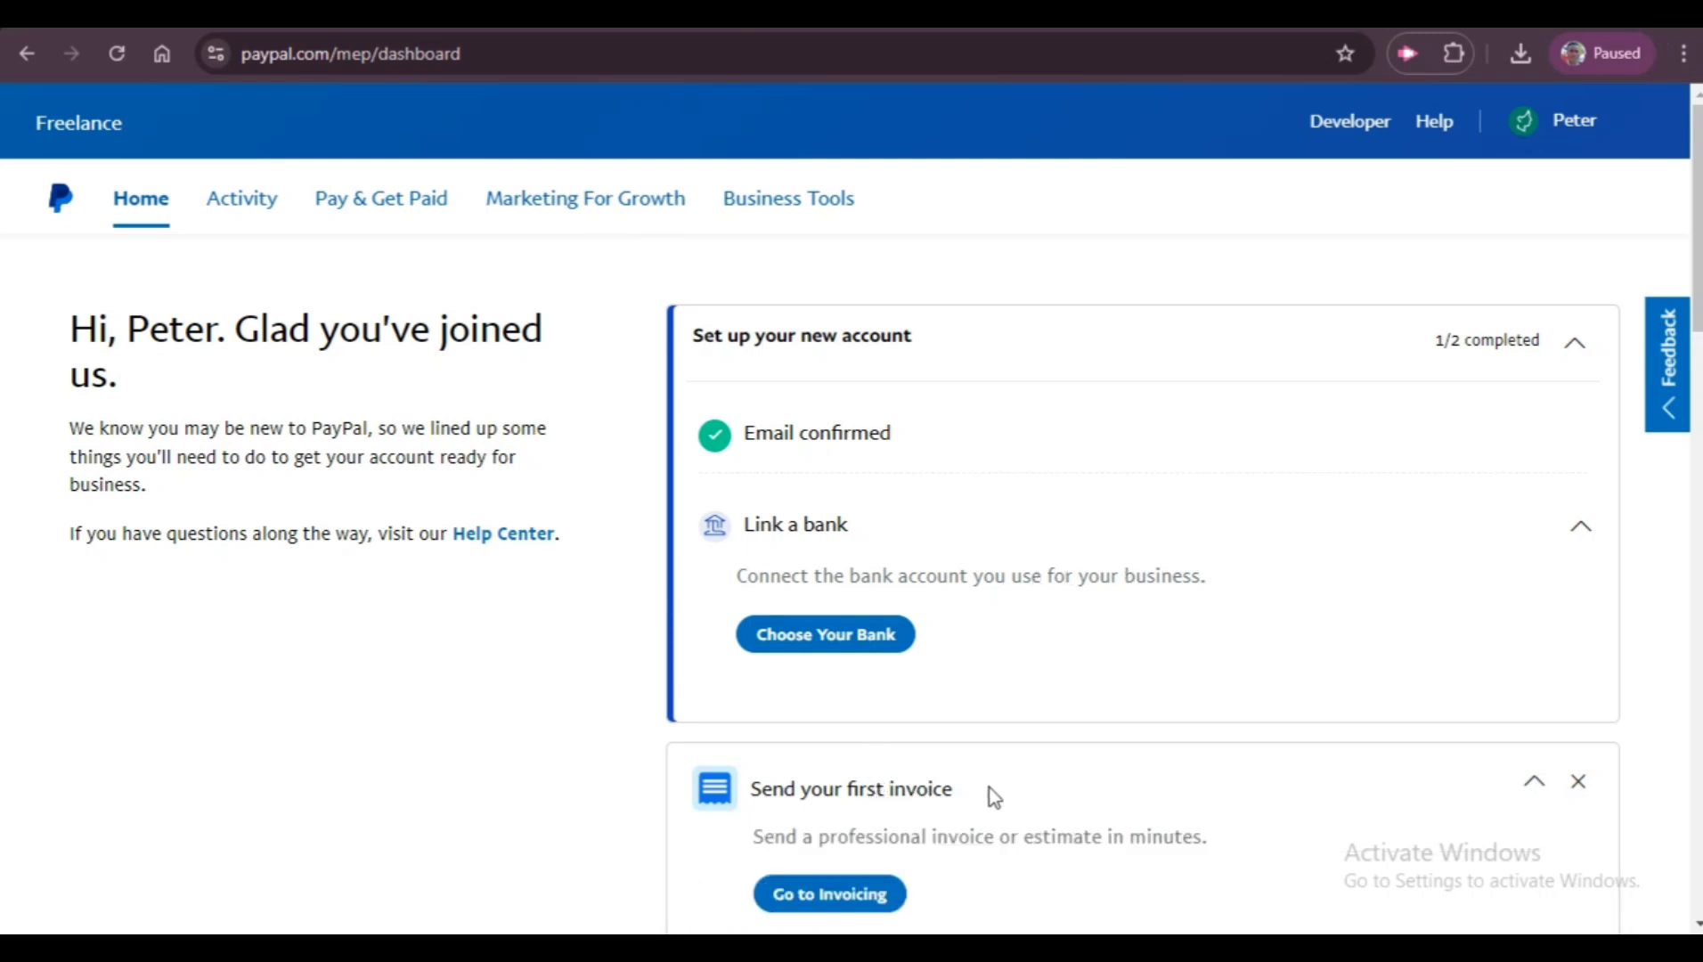
pyautogui.click(841, 905)
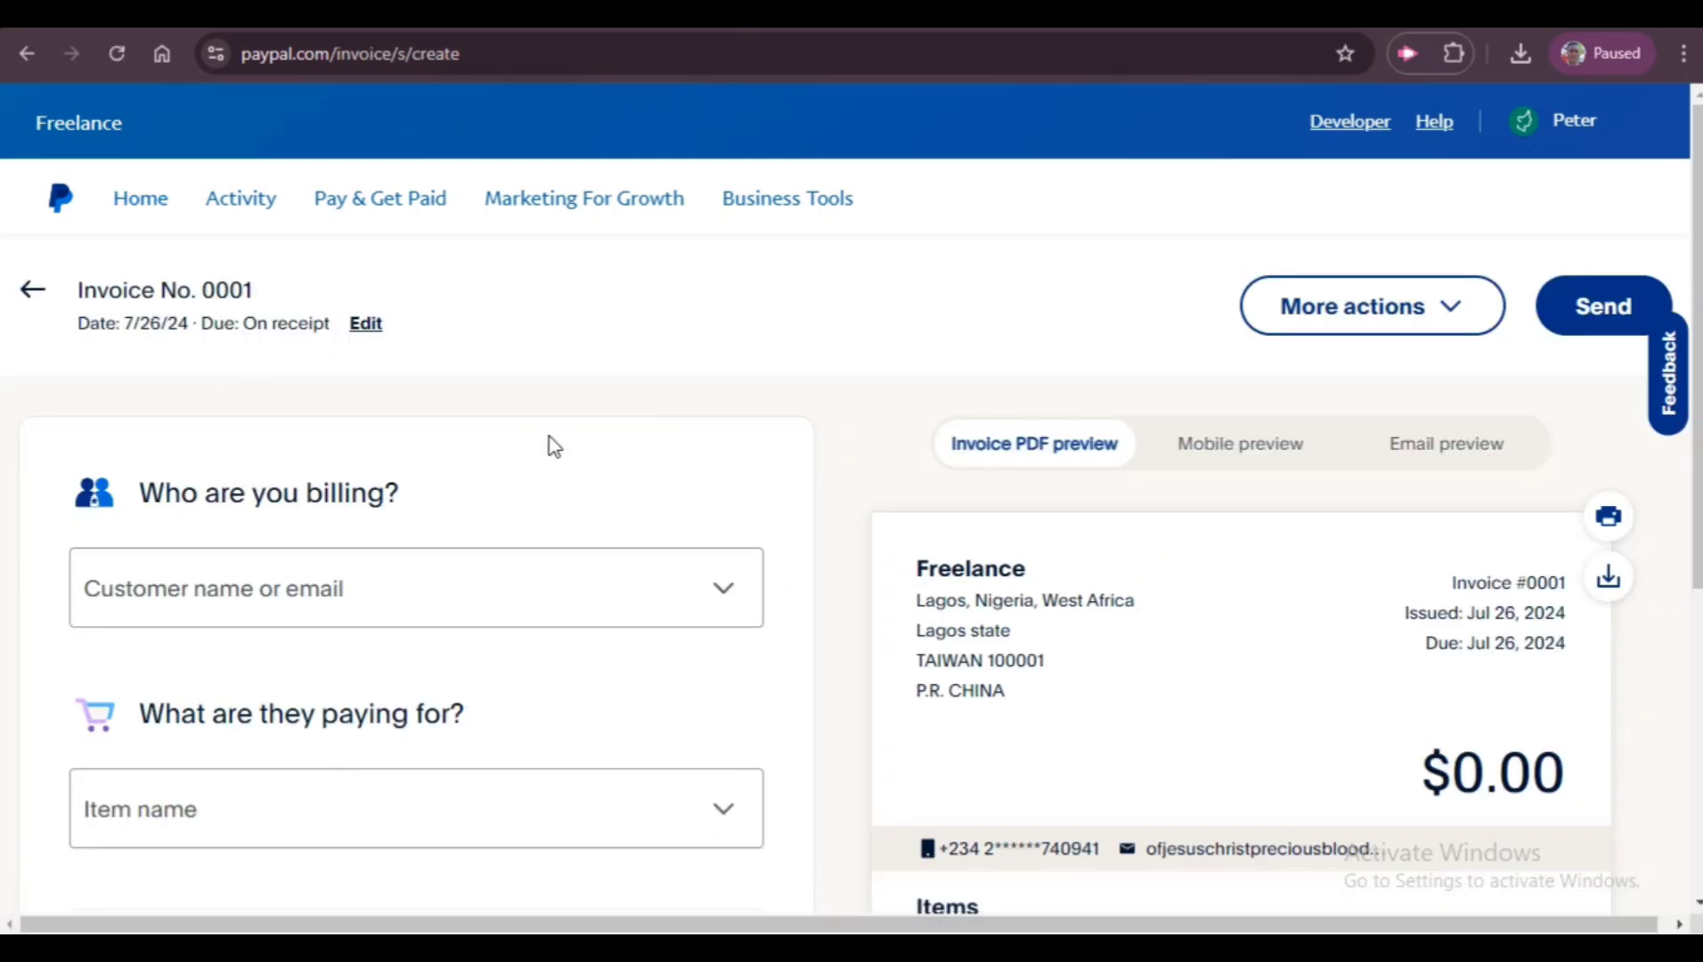
# Create a new customer to bill, filling in the customer's name and email, and add them to the invoice.
pyautogui.scroll(-5, 1076, 612)
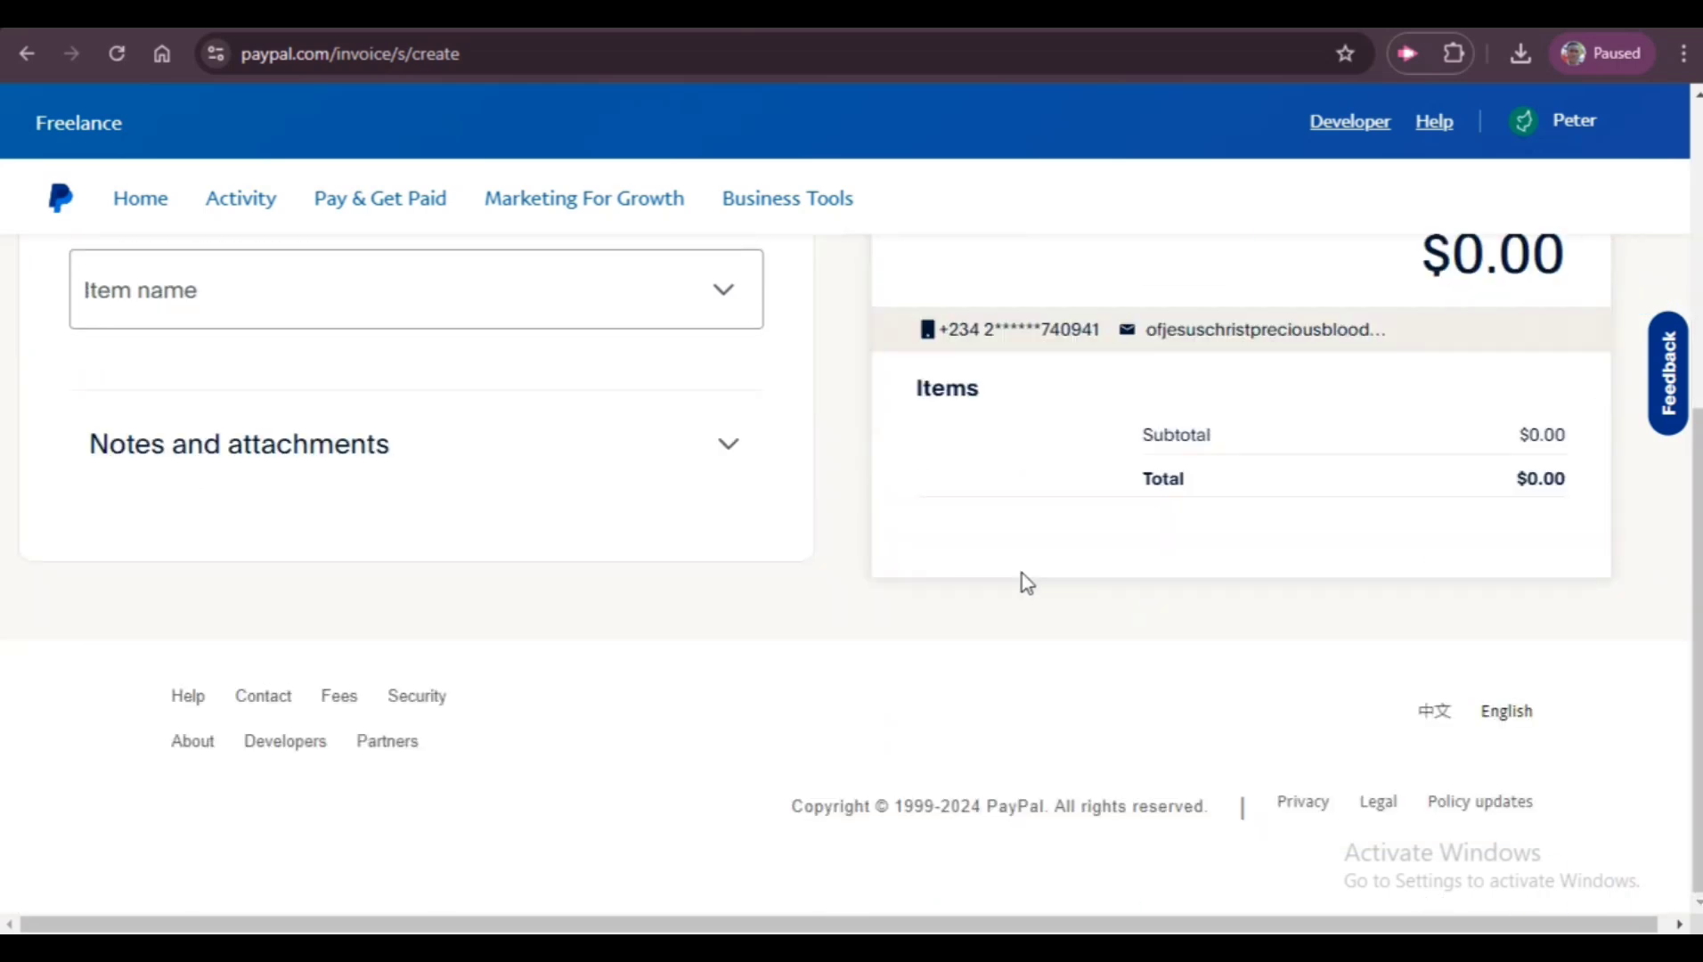
pyautogui.scroll(5, 495, 593)
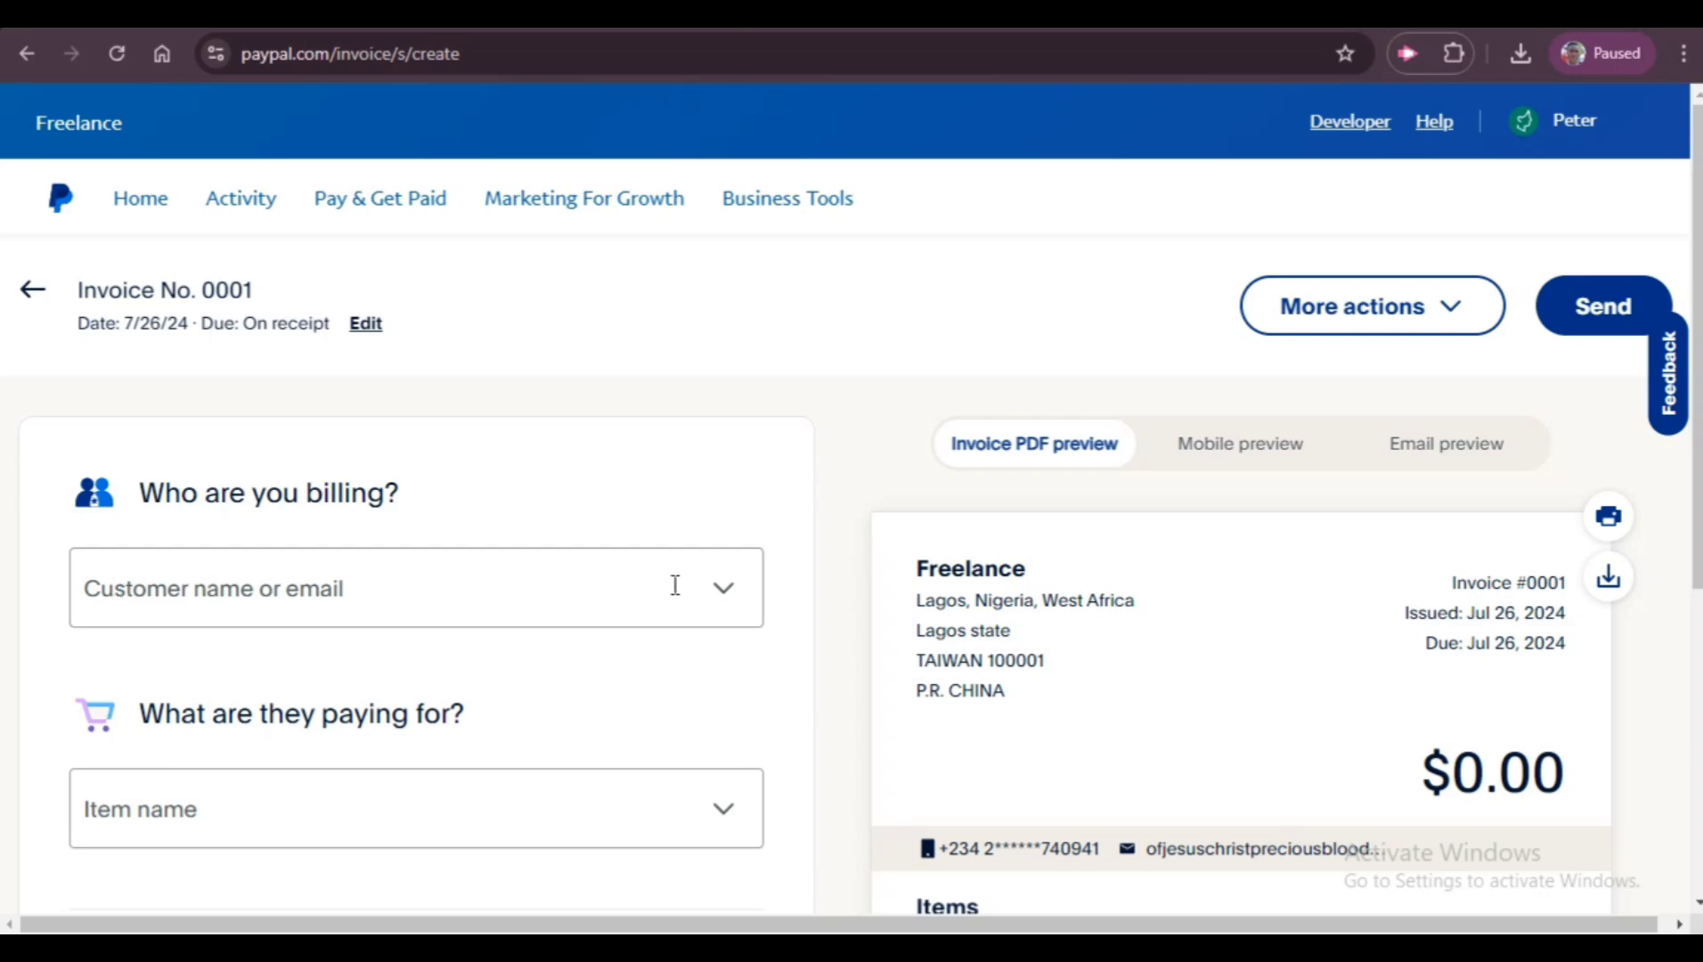
pyautogui.scroll(-5, 871, 570)
pyautogui.scroll(5, 845, 575)
pyautogui.click(263, 613)
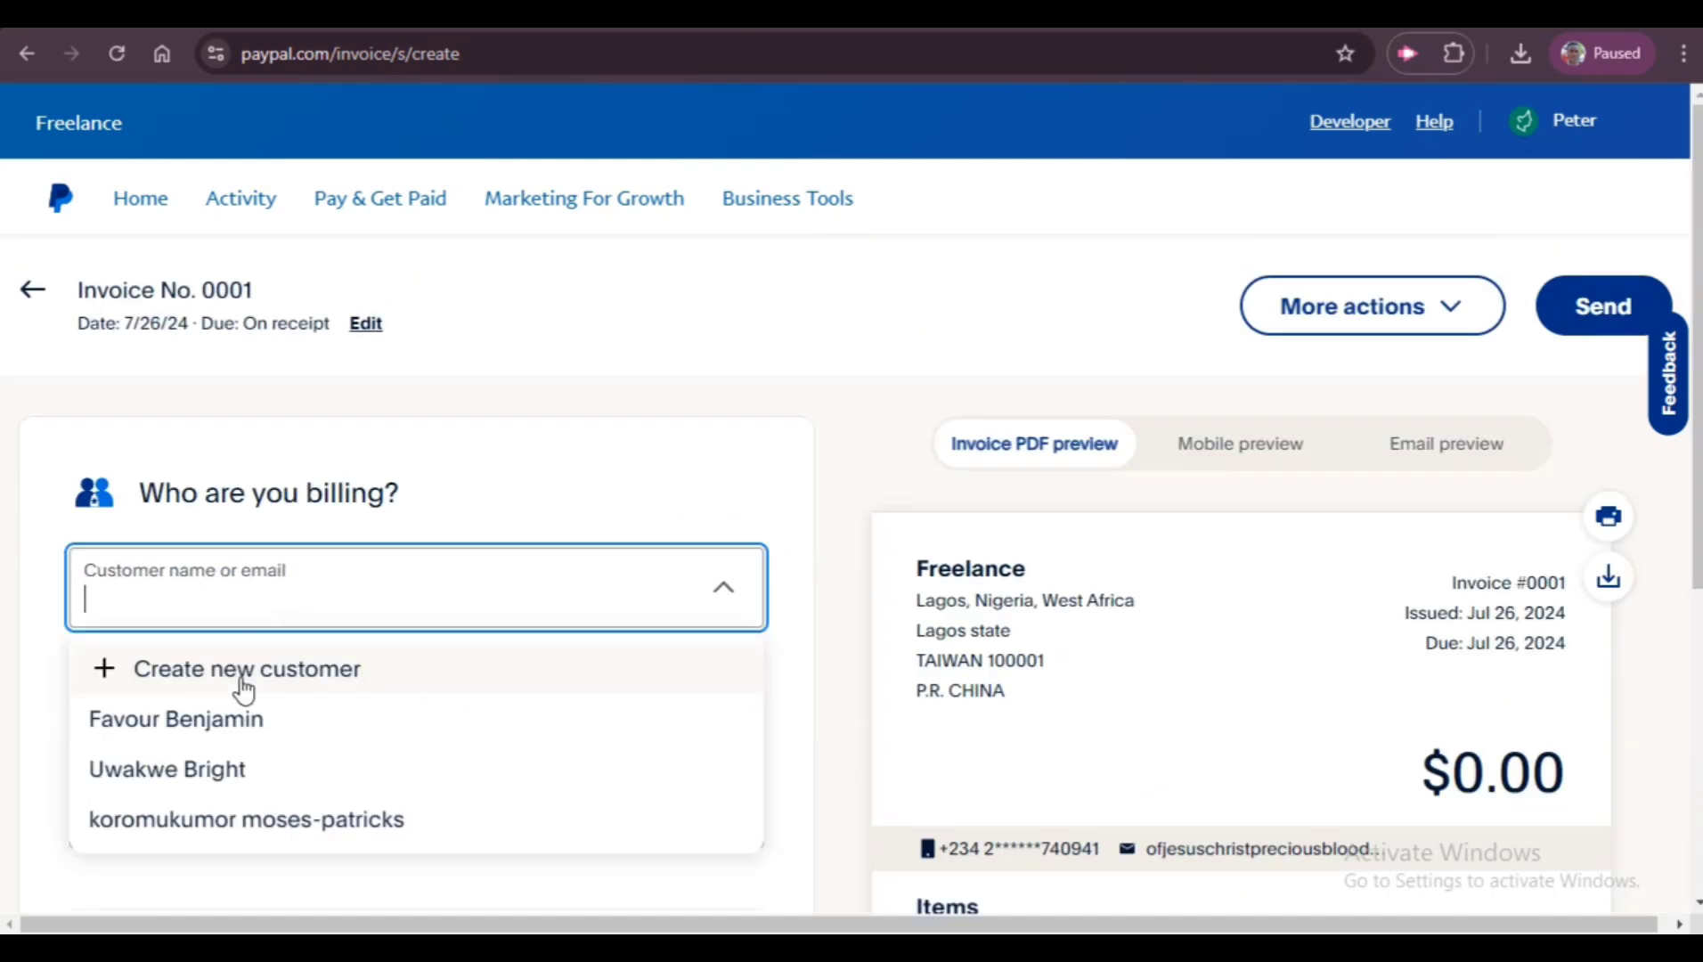
pyautogui.click(270, 675)
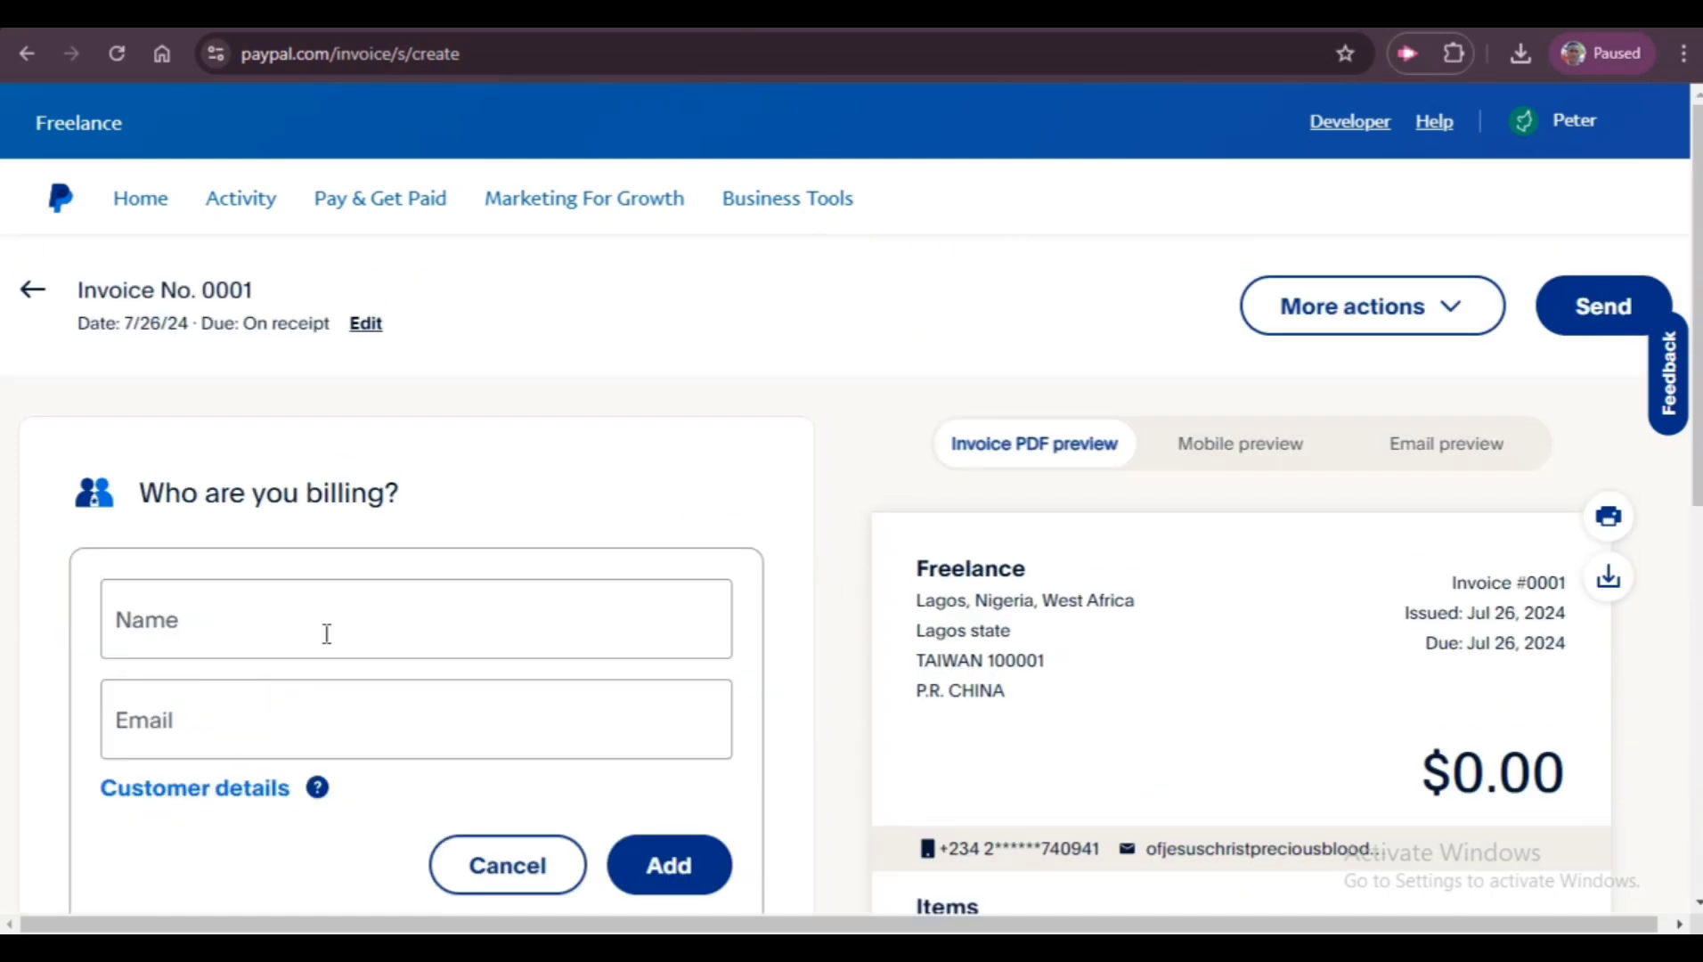
pyautogui.click(445, 632)
pyautogui.click(346, 699)
pyautogui.click(209, 703)
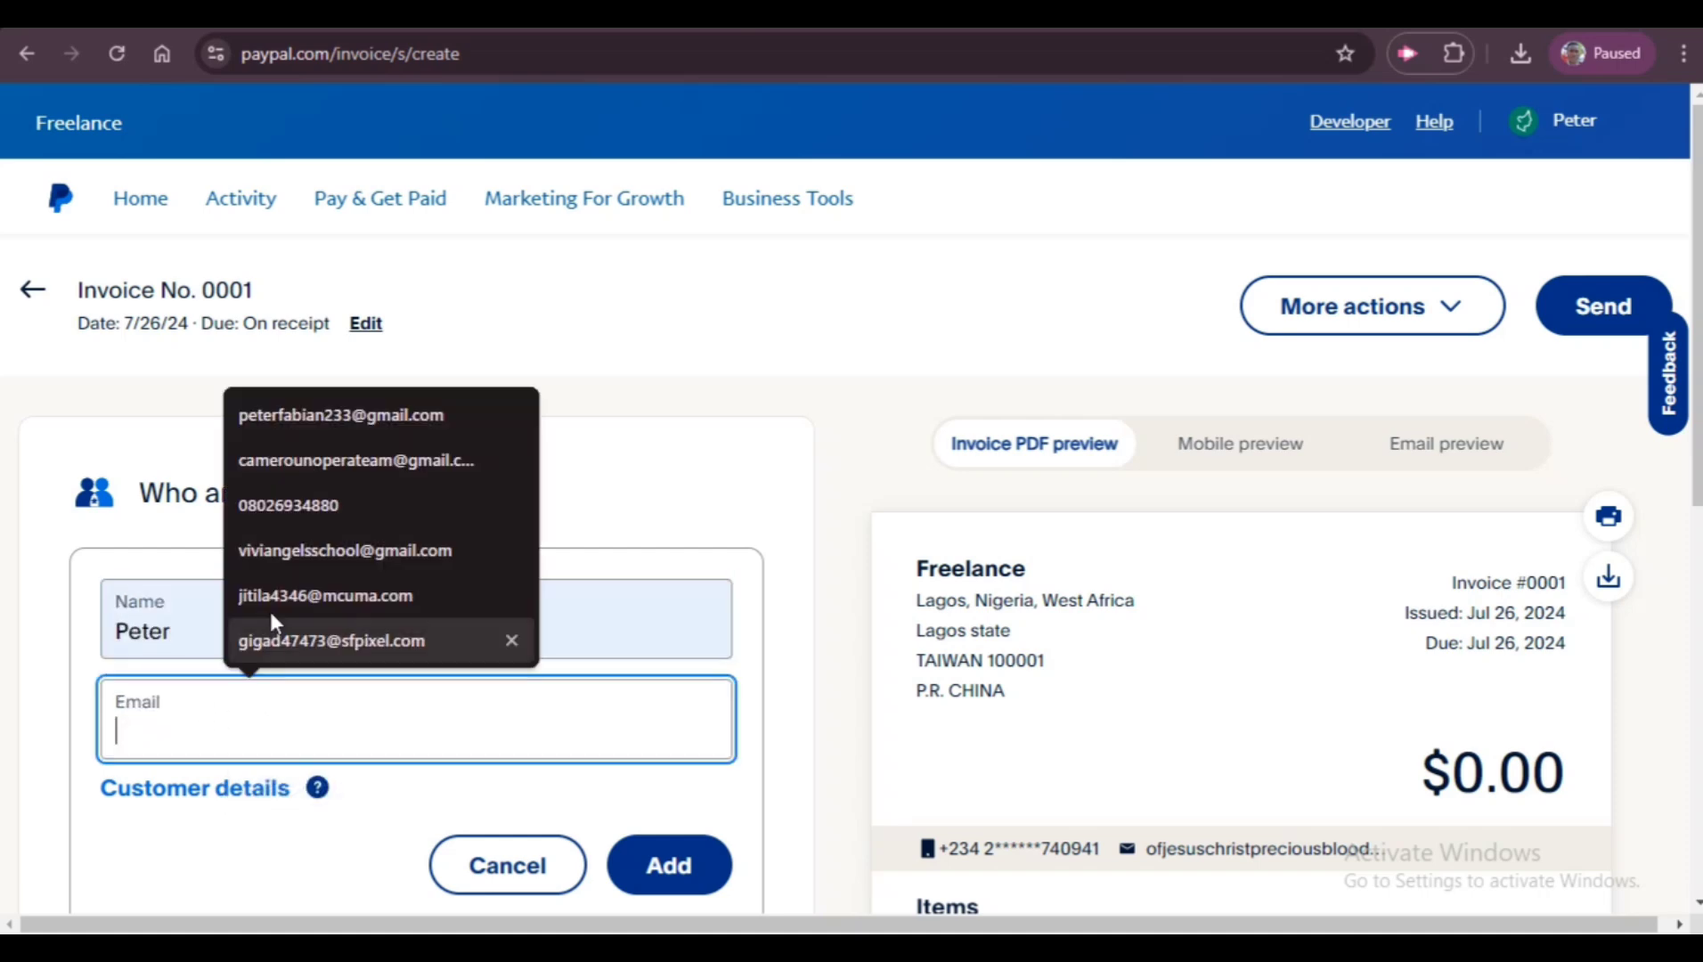
pyautogui.click(346, 640)
pyautogui.scroll(-5, 384, 662)
pyautogui.scroll(5, 646, 418)
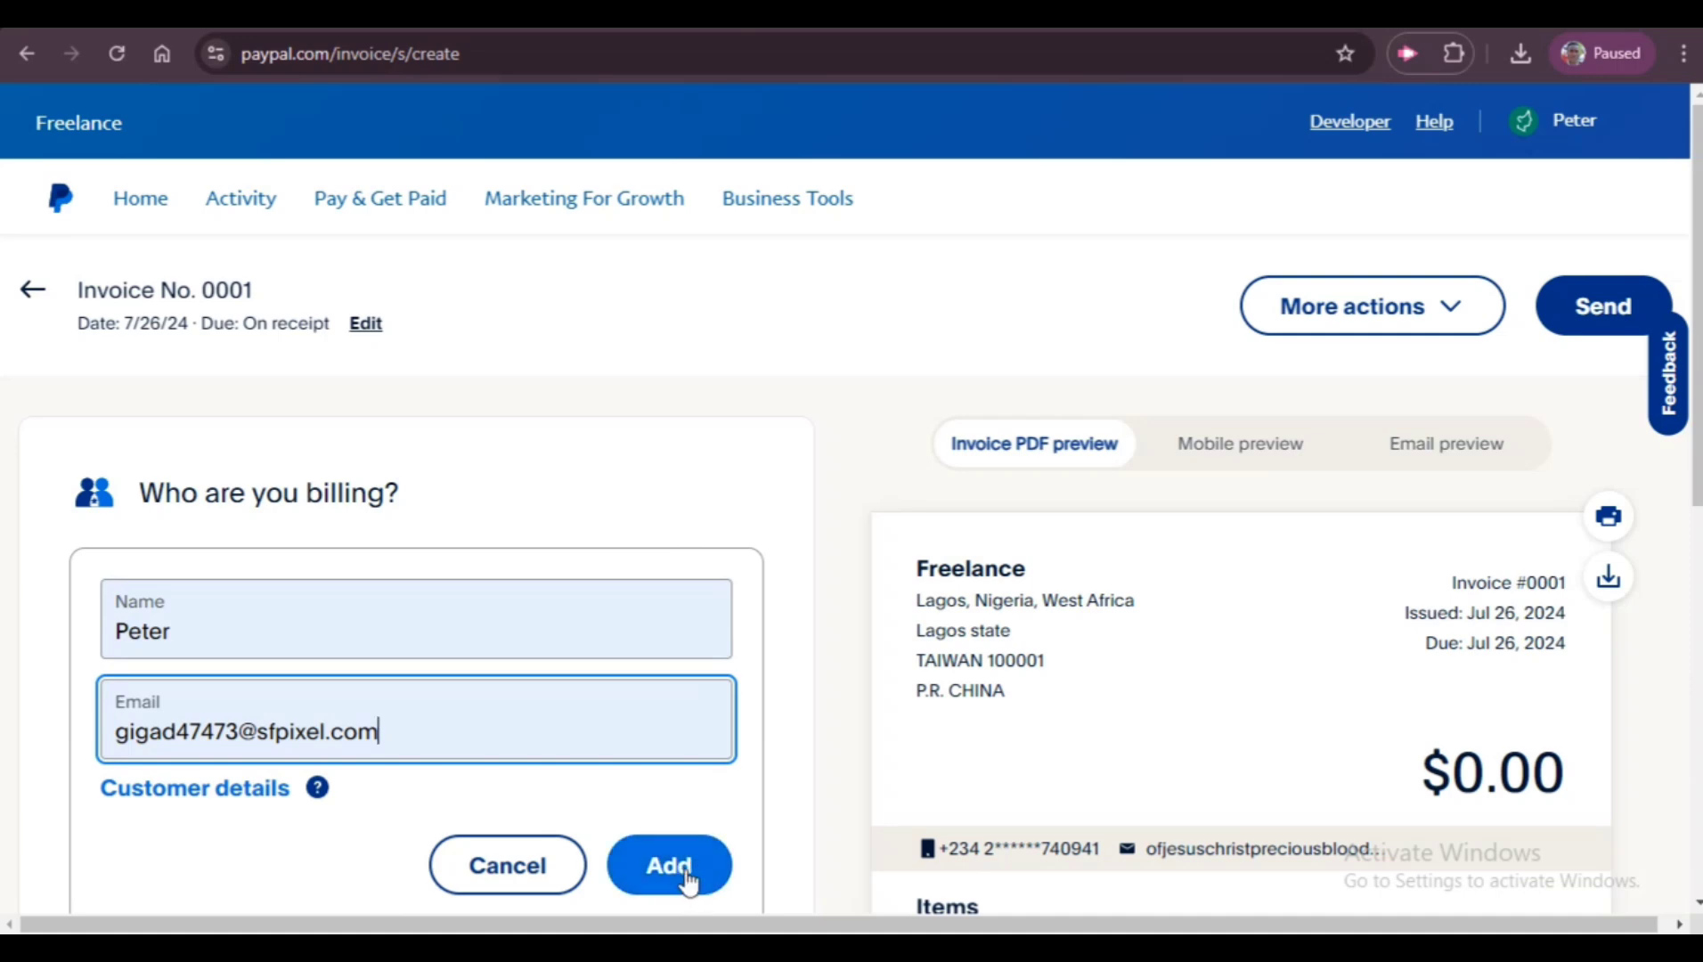
pyautogui.click(669, 865)
# Create a new invoice item of type Goods and name it "cups".
pyautogui.scroll(-5, 392, 647)
pyautogui.scroll(5, 362, 630)
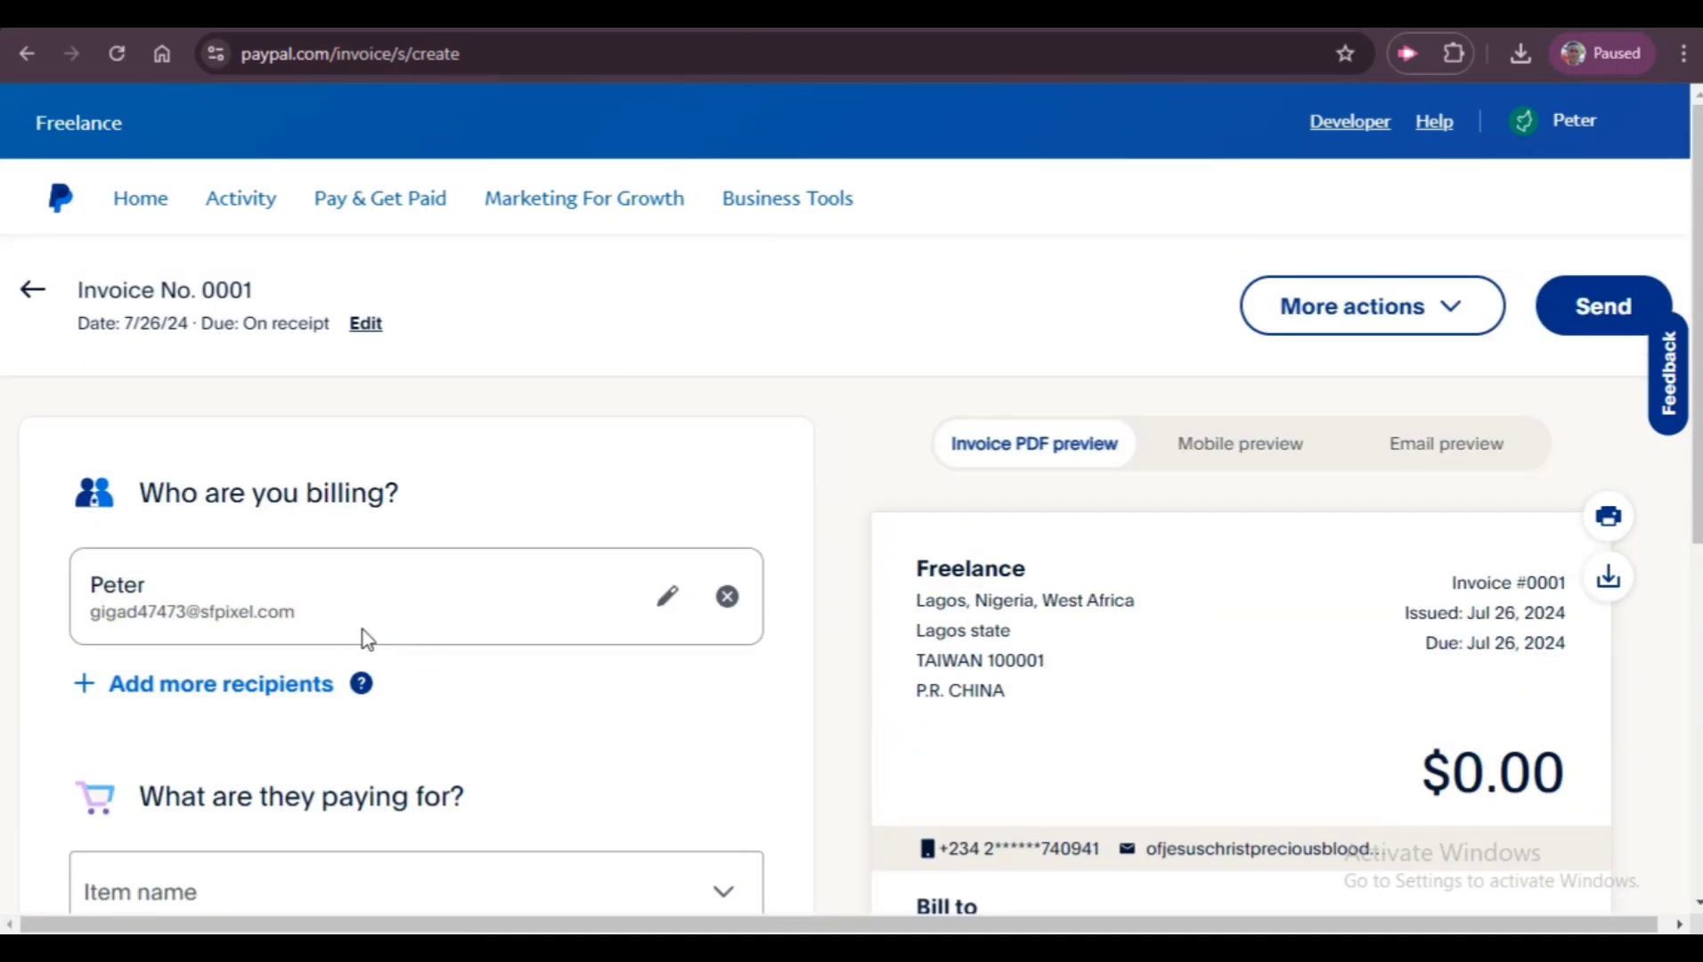
pyautogui.scroll(-5, 258, 811)
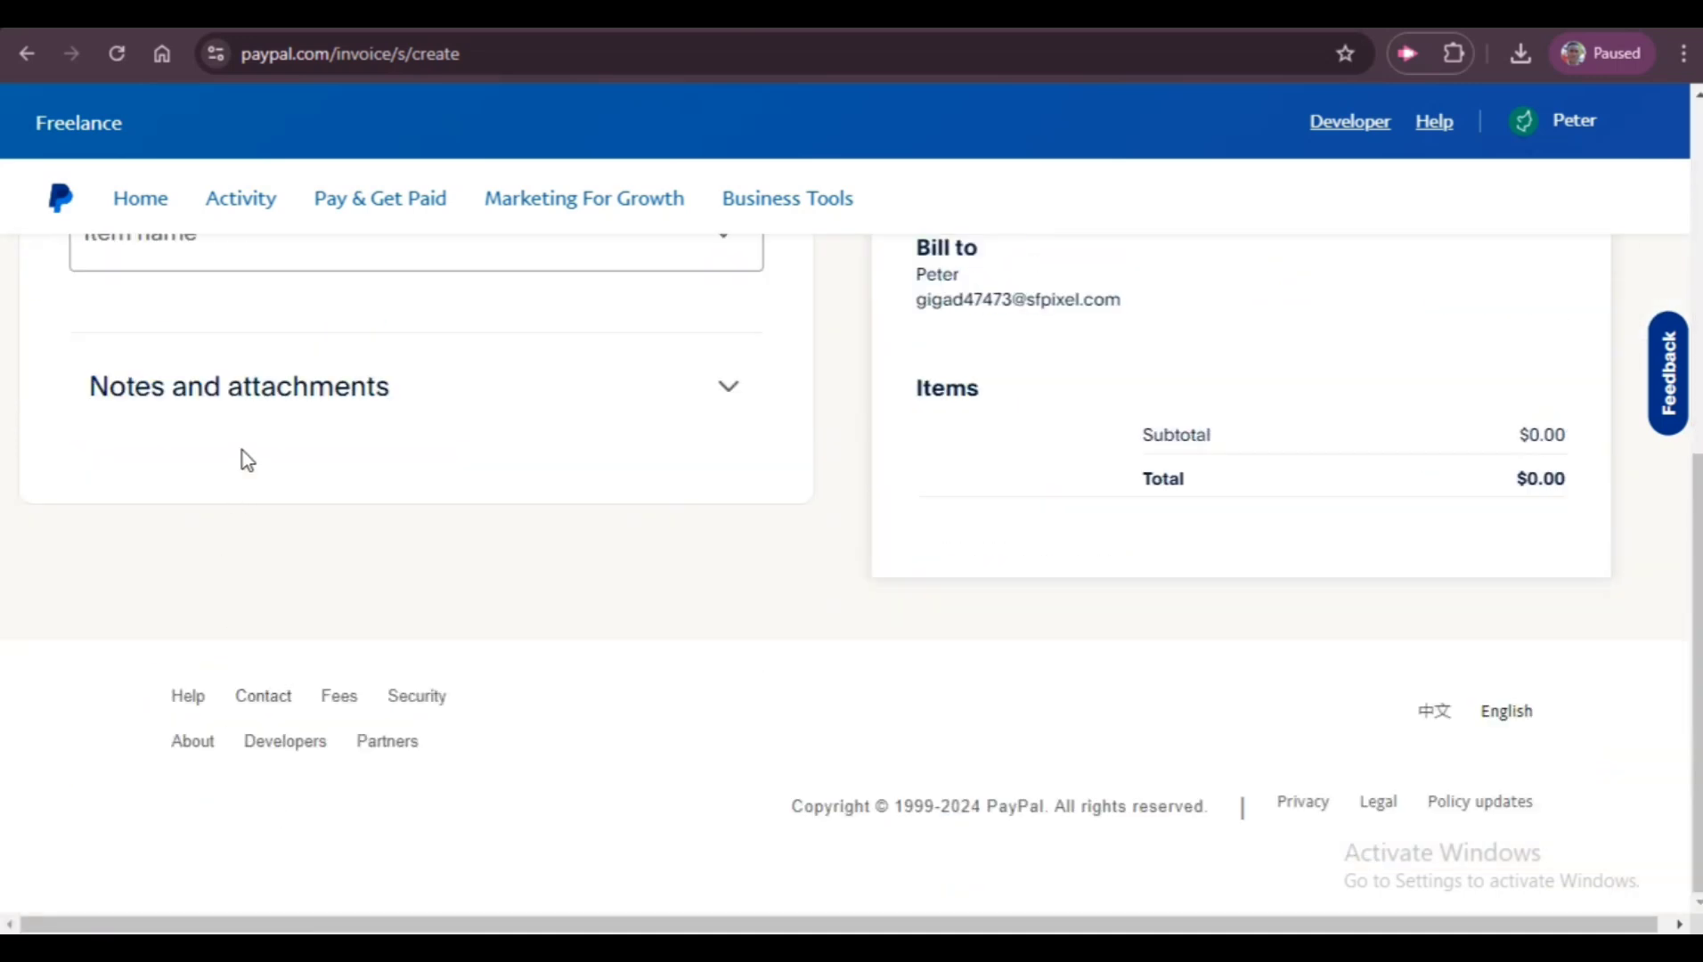
pyautogui.scroll(5, 214, 677)
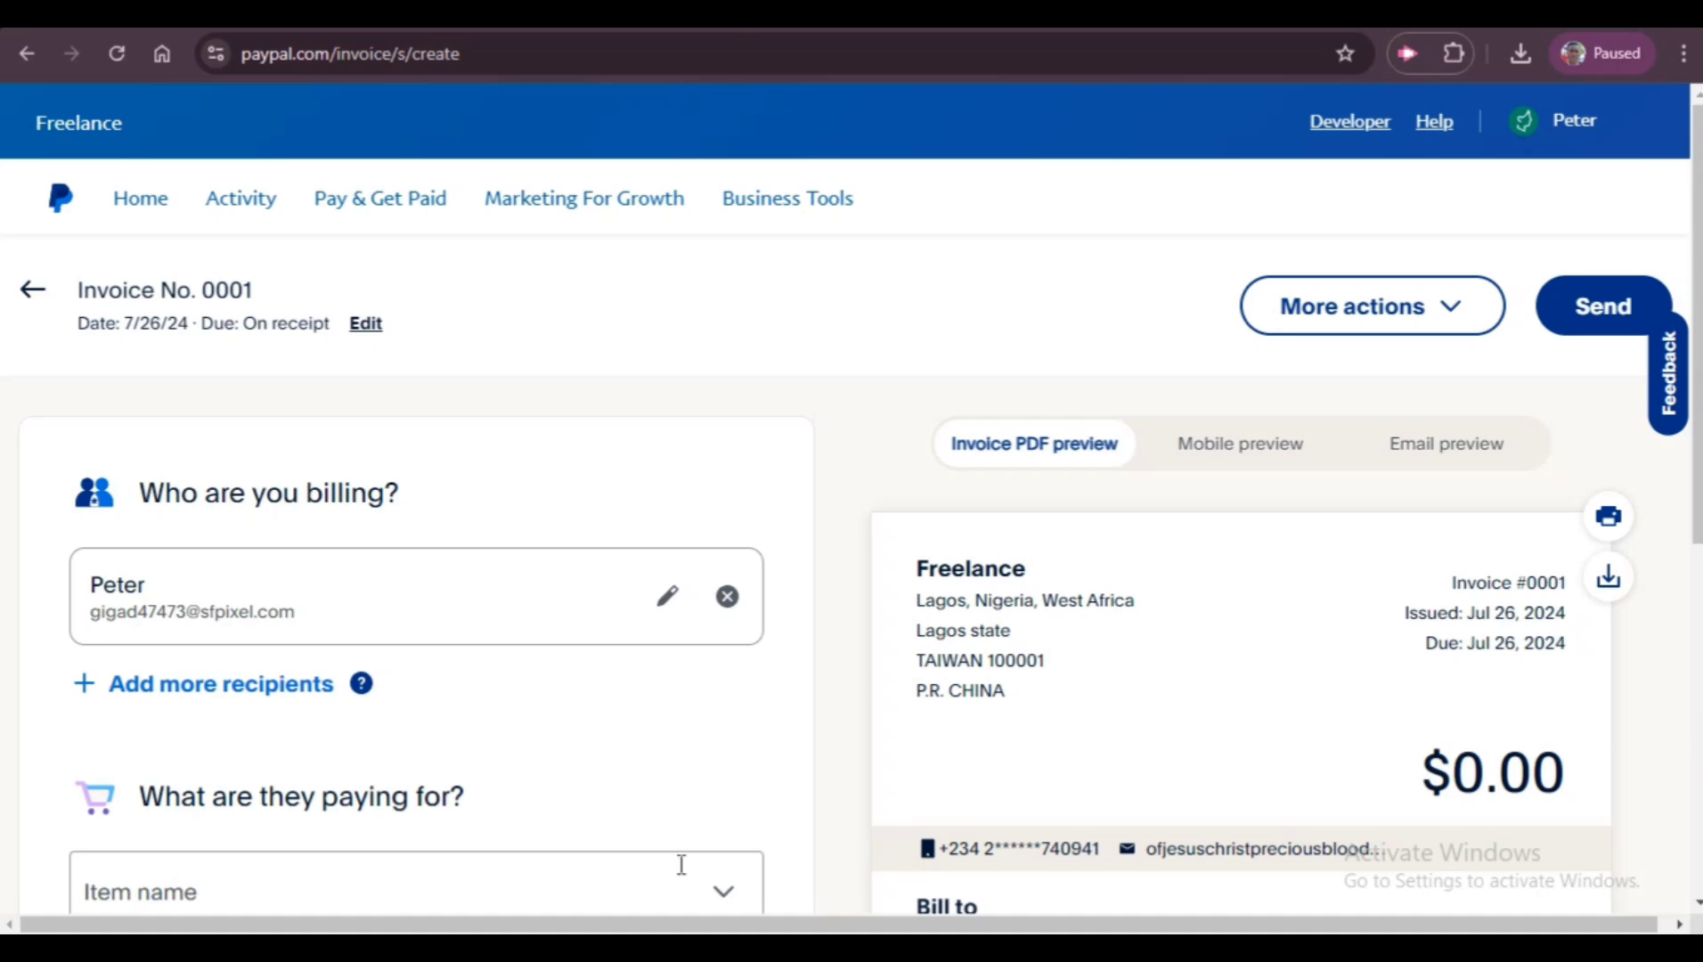
pyautogui.click(717, 894)
pyautogui.scroll(-5, 593, 715)
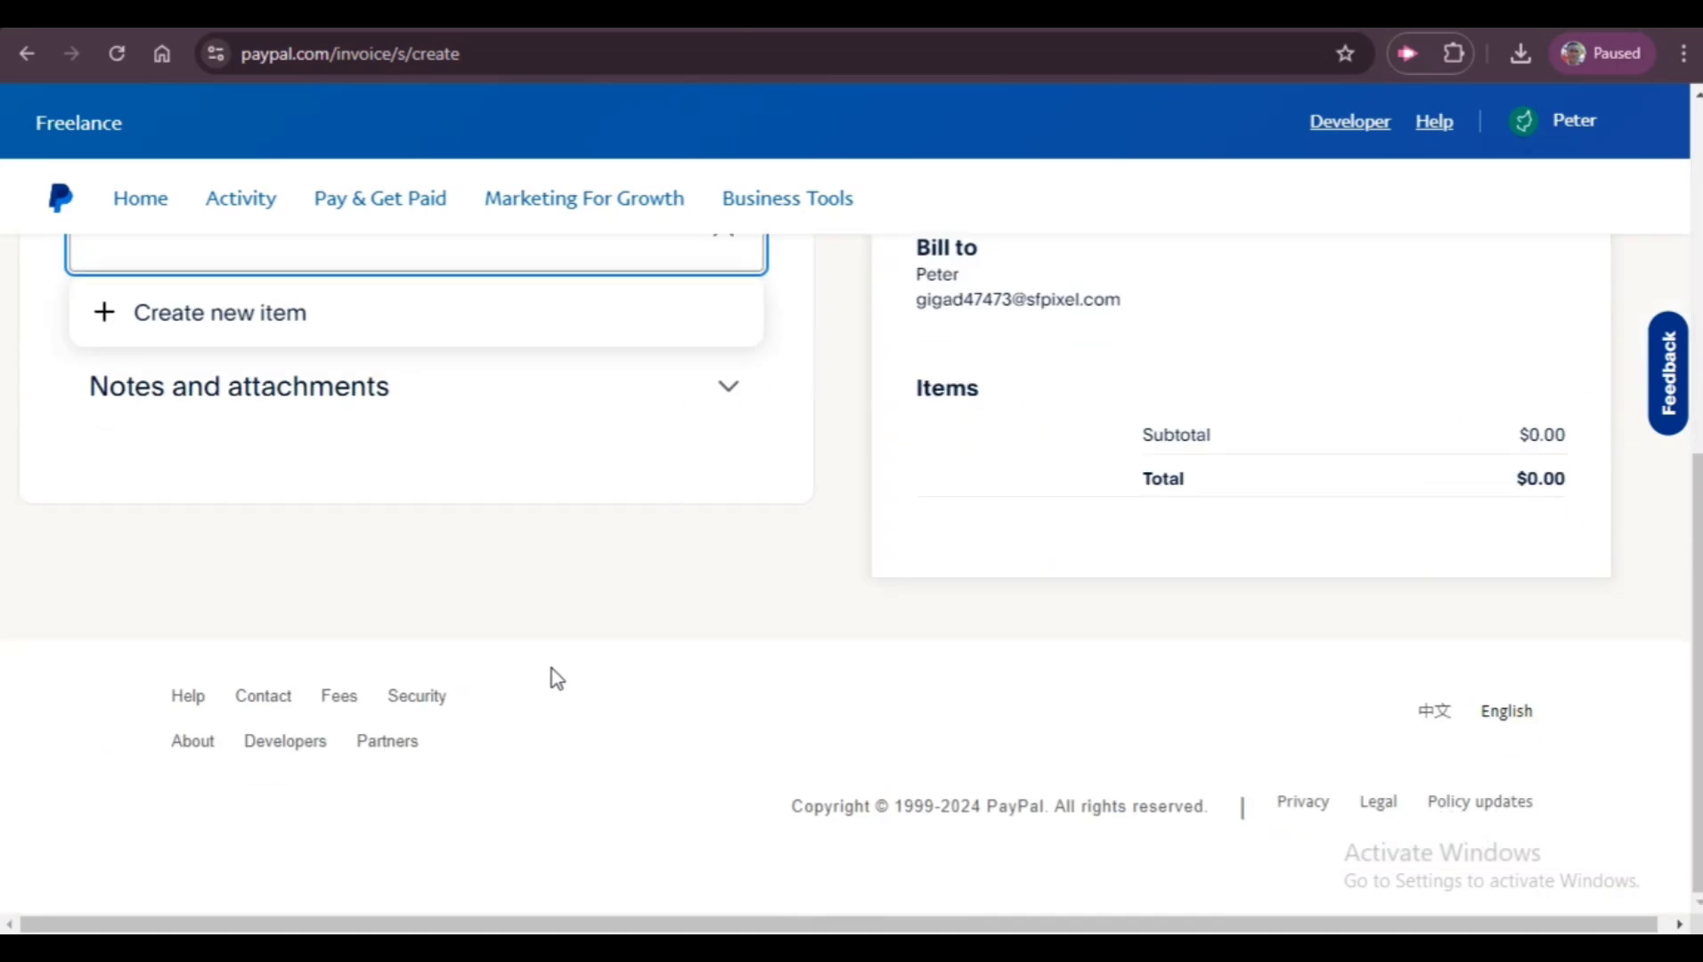
pyautogui.click(261, 312)
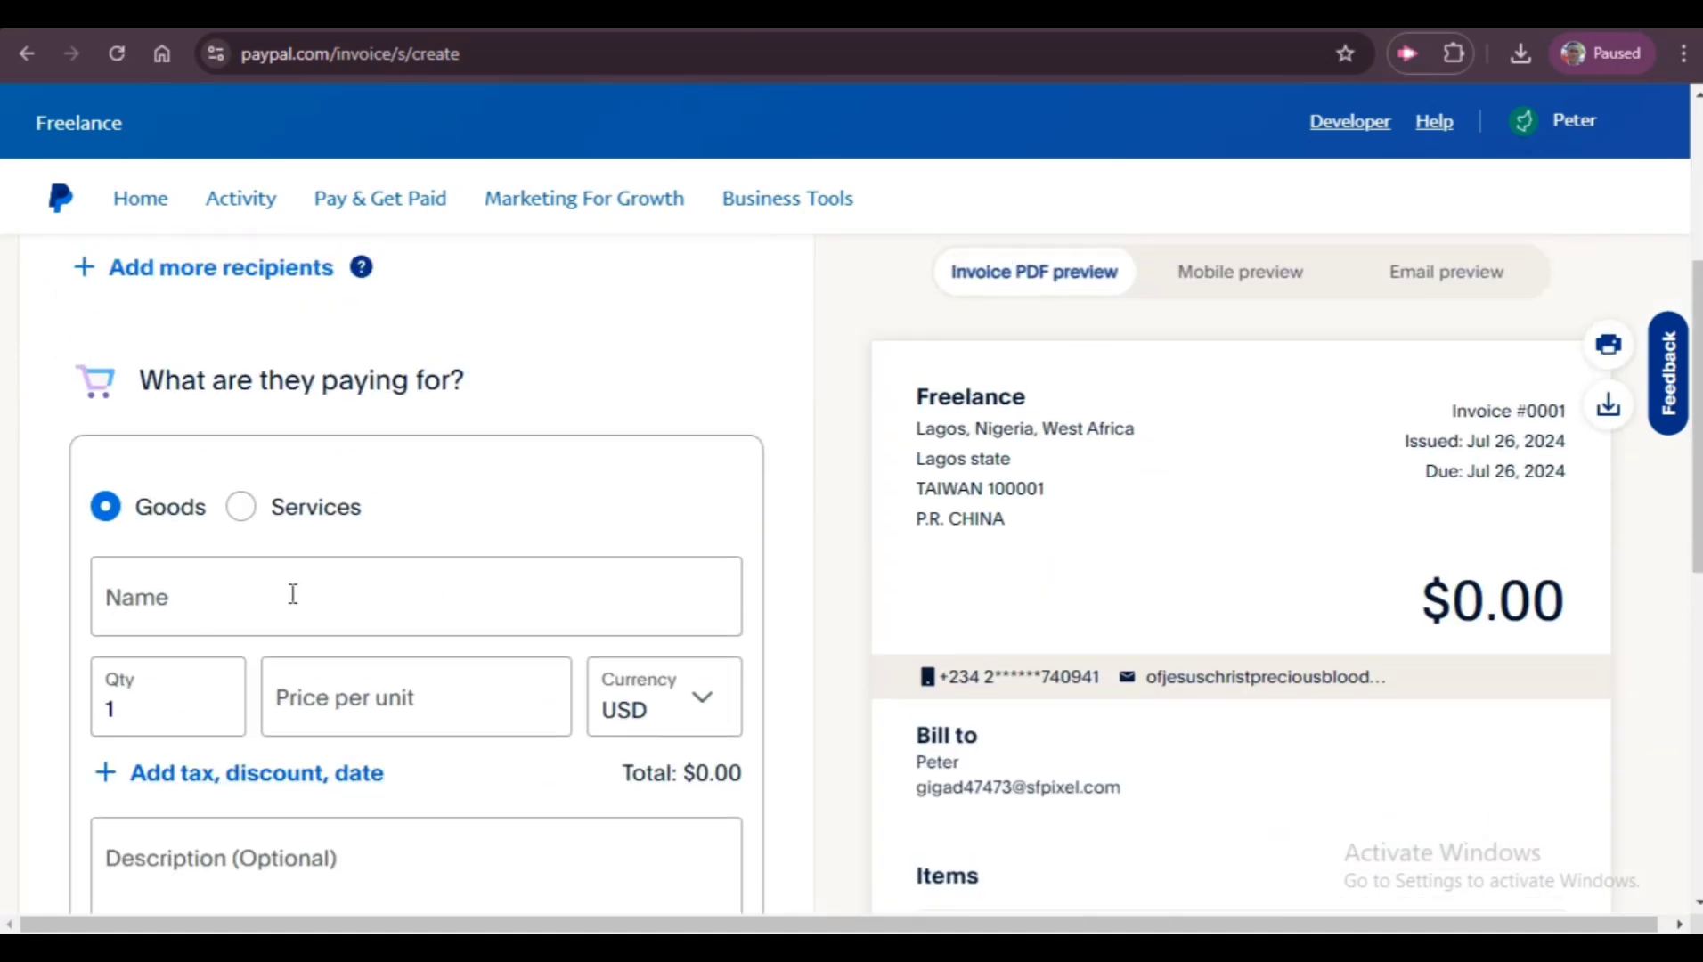
pyautogui.click(251, 618)
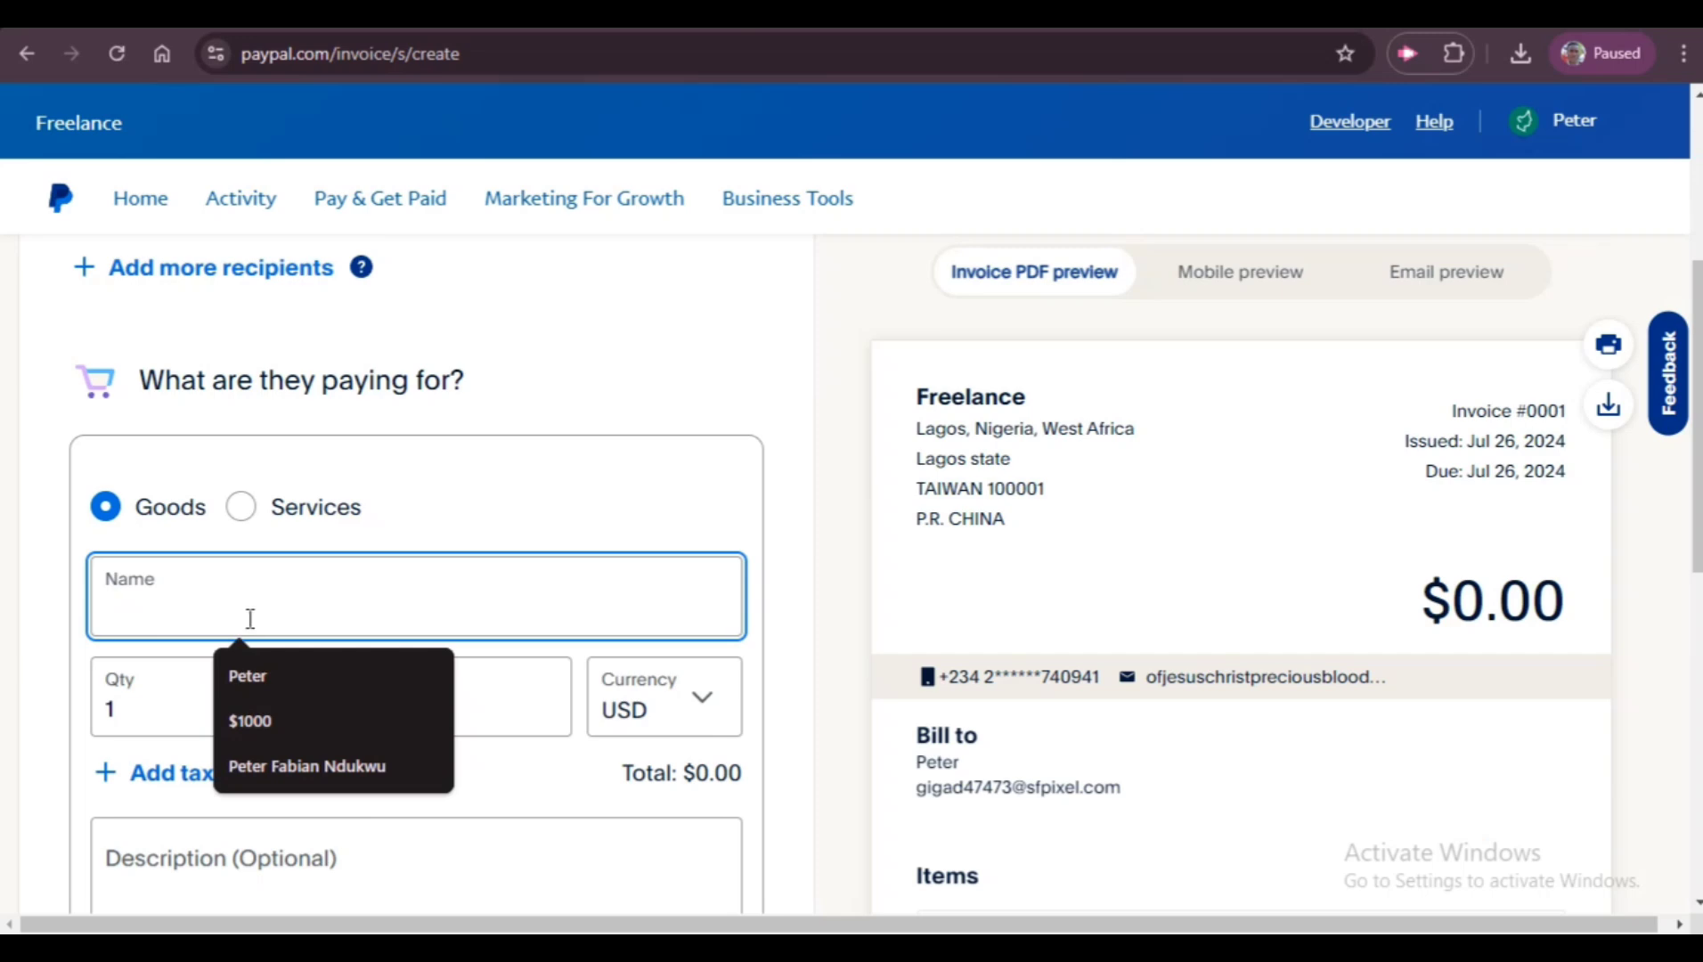
pyautogui.write('cups')
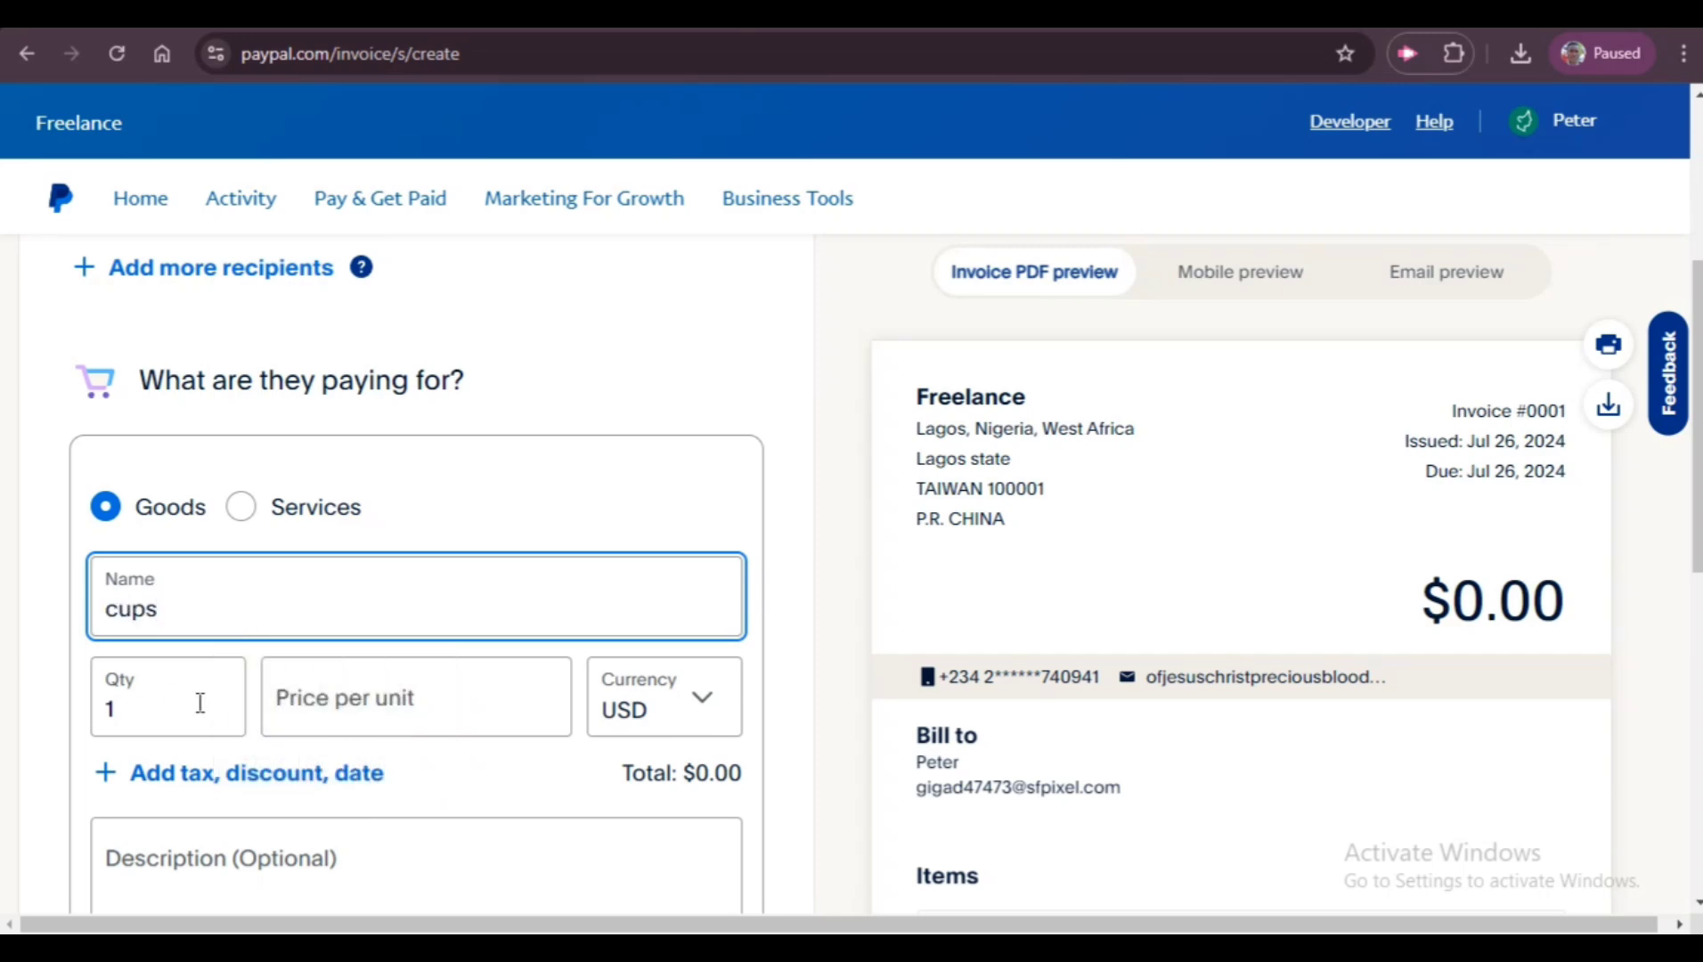
# Try to add the cups item to the invoice without a unit price.
pyautogui.click(162, 715)
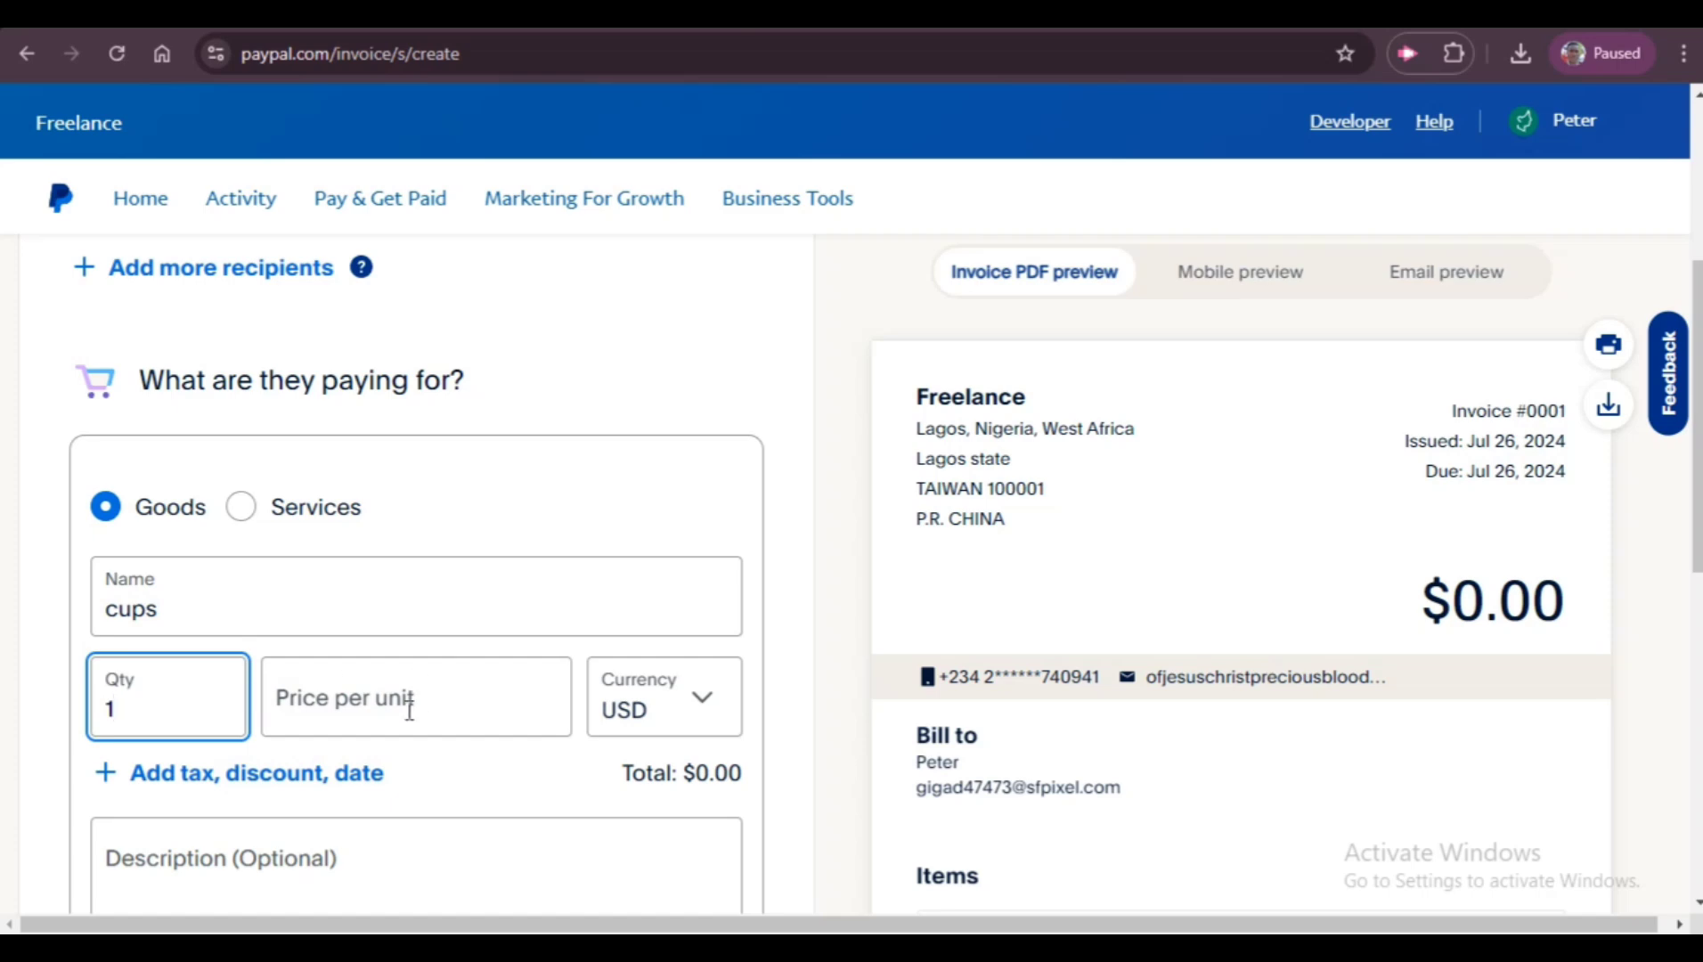
pyautogui.scroll(-4, 297, 877)
pyautogui.scroll(-4, 297, 877)
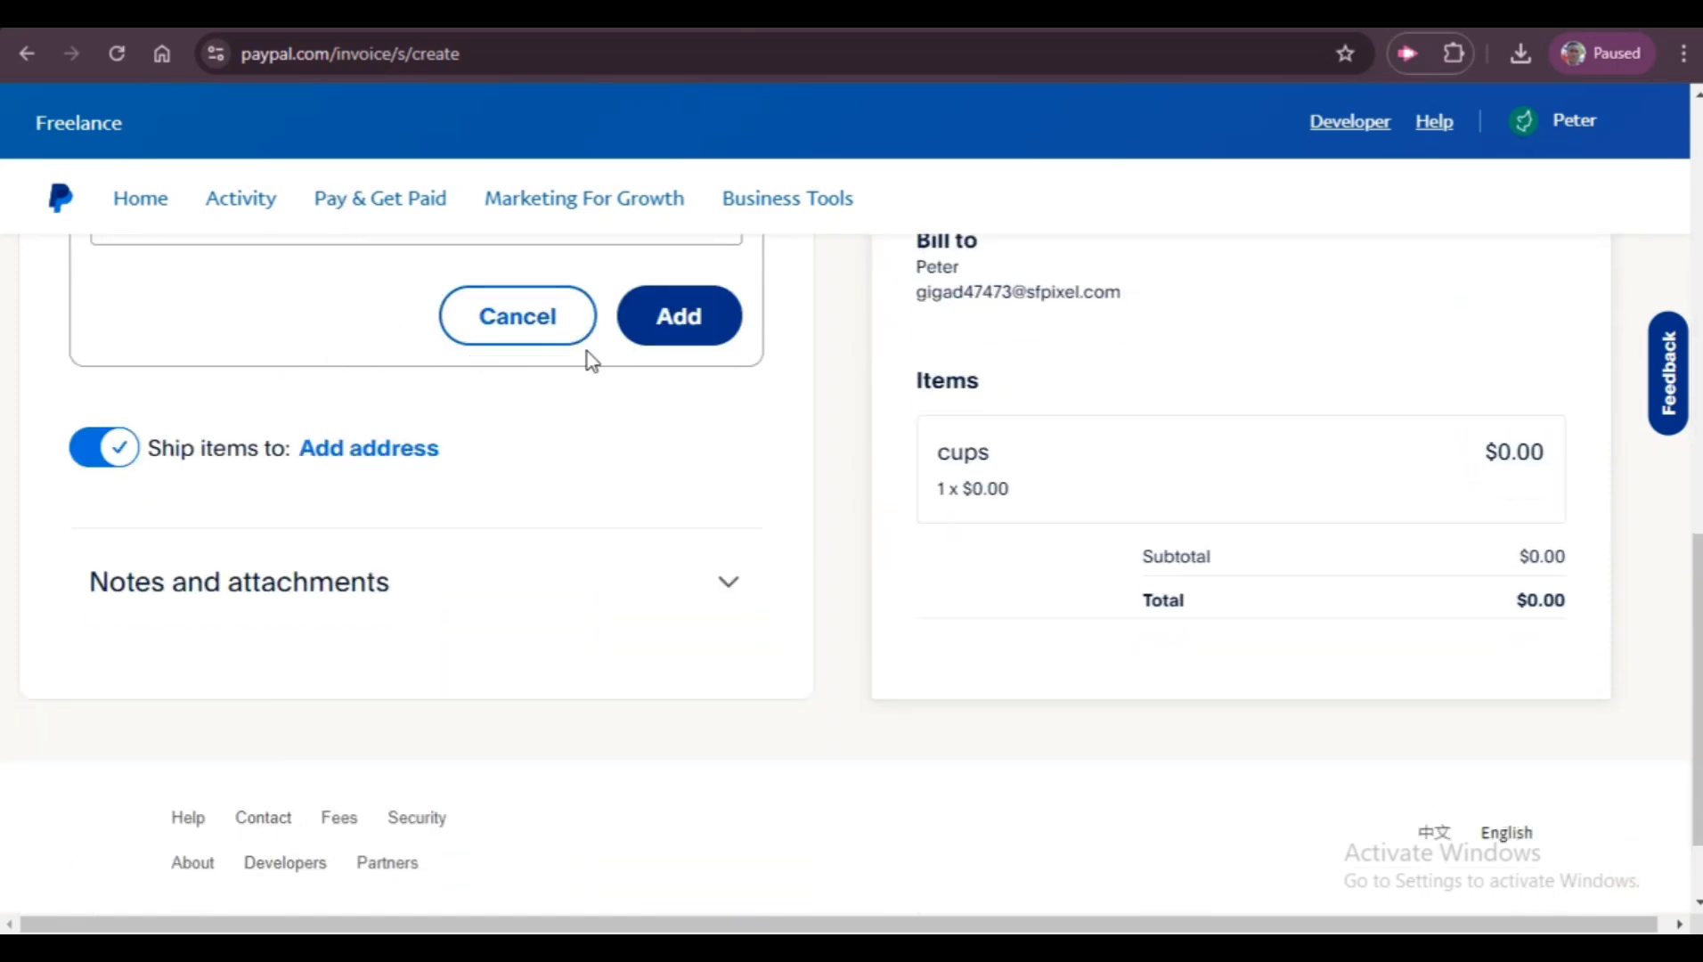
pyautogui.click(664, 322)
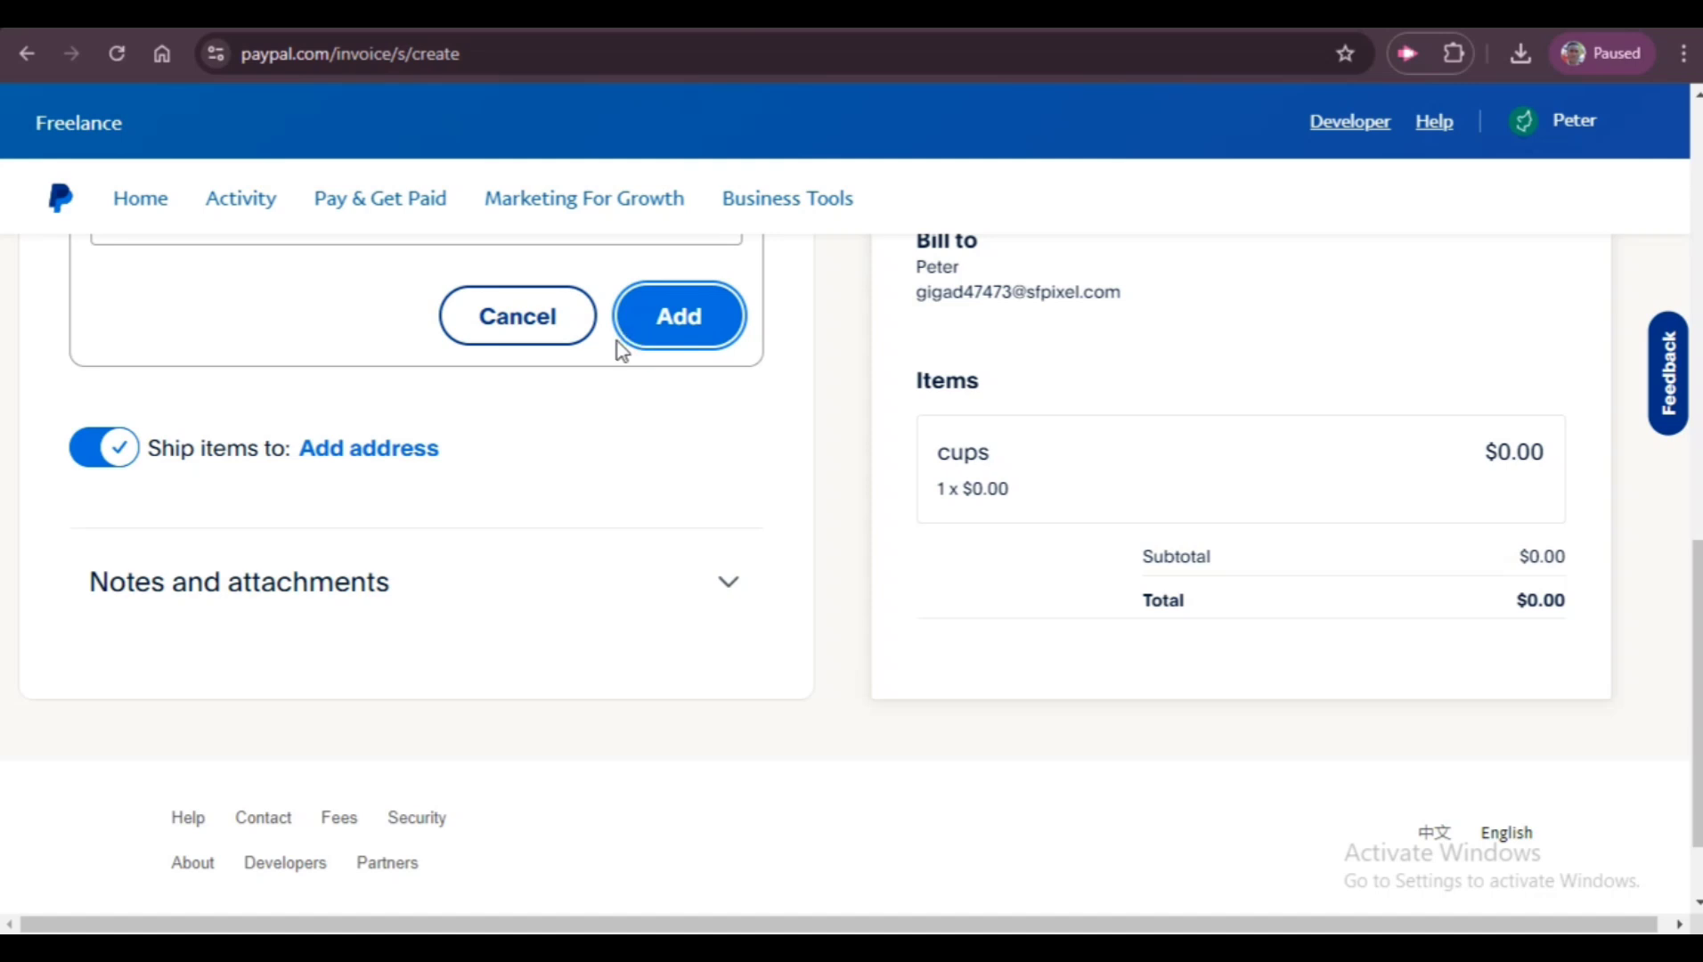
pyautogui.scroll(8, 357, 476)
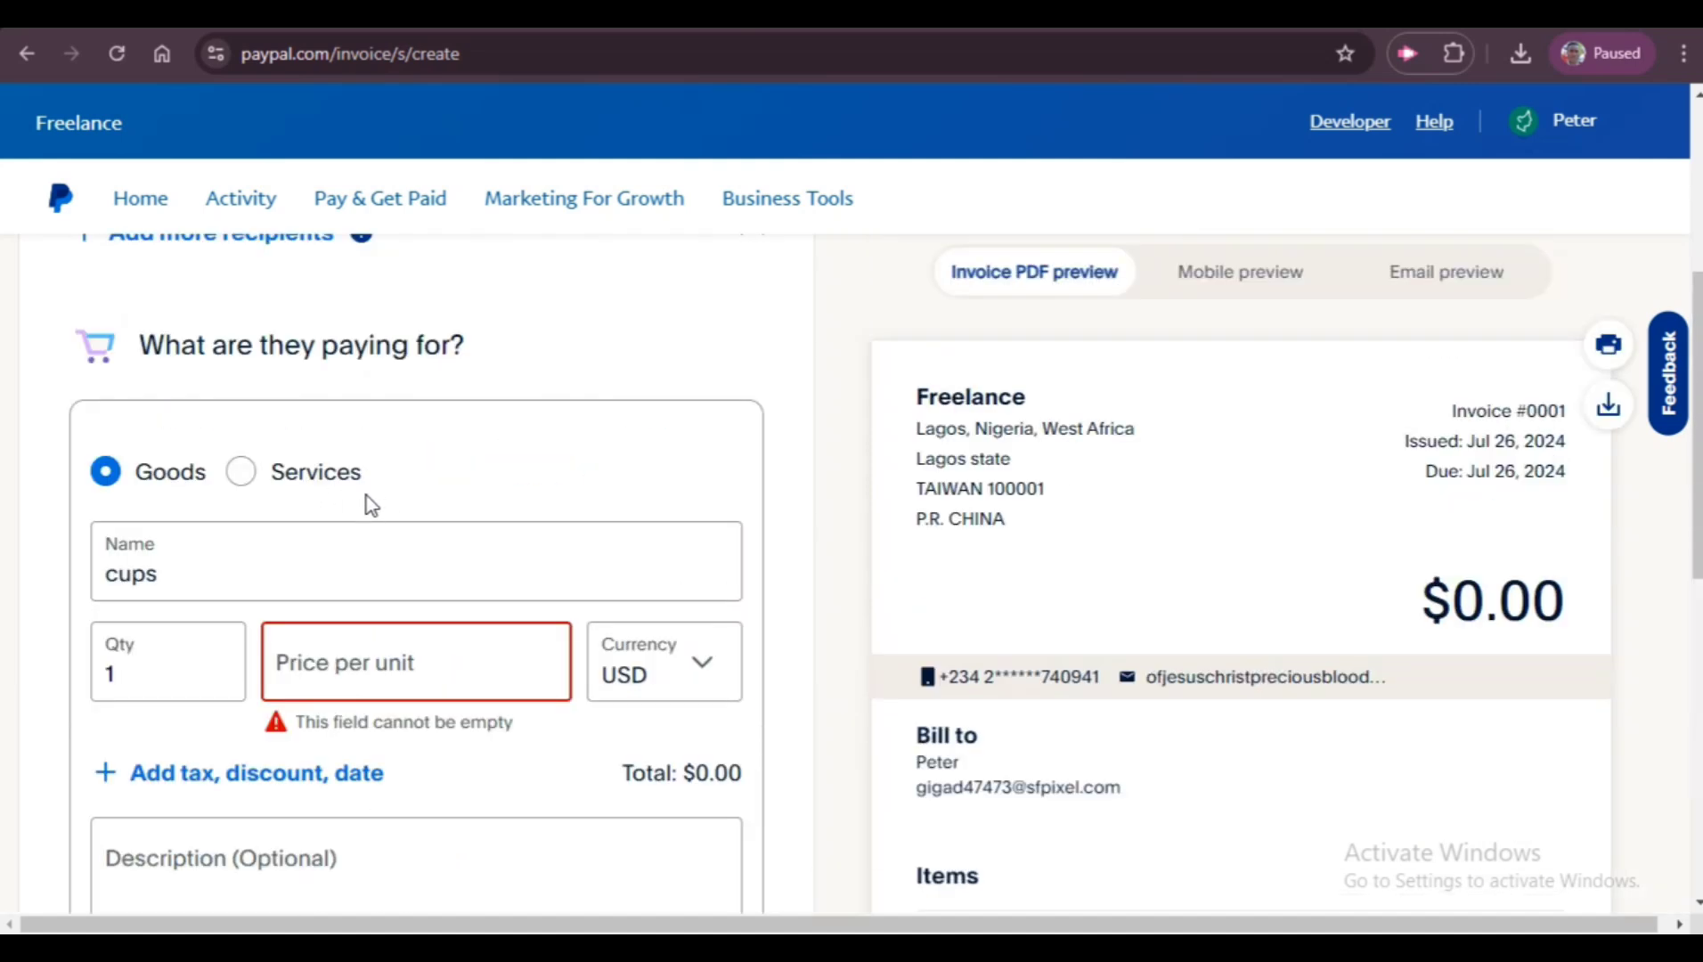
# Set the price per unit of the cups to $10 and add the item to the invoice.
pyautogui.click(372, 667)
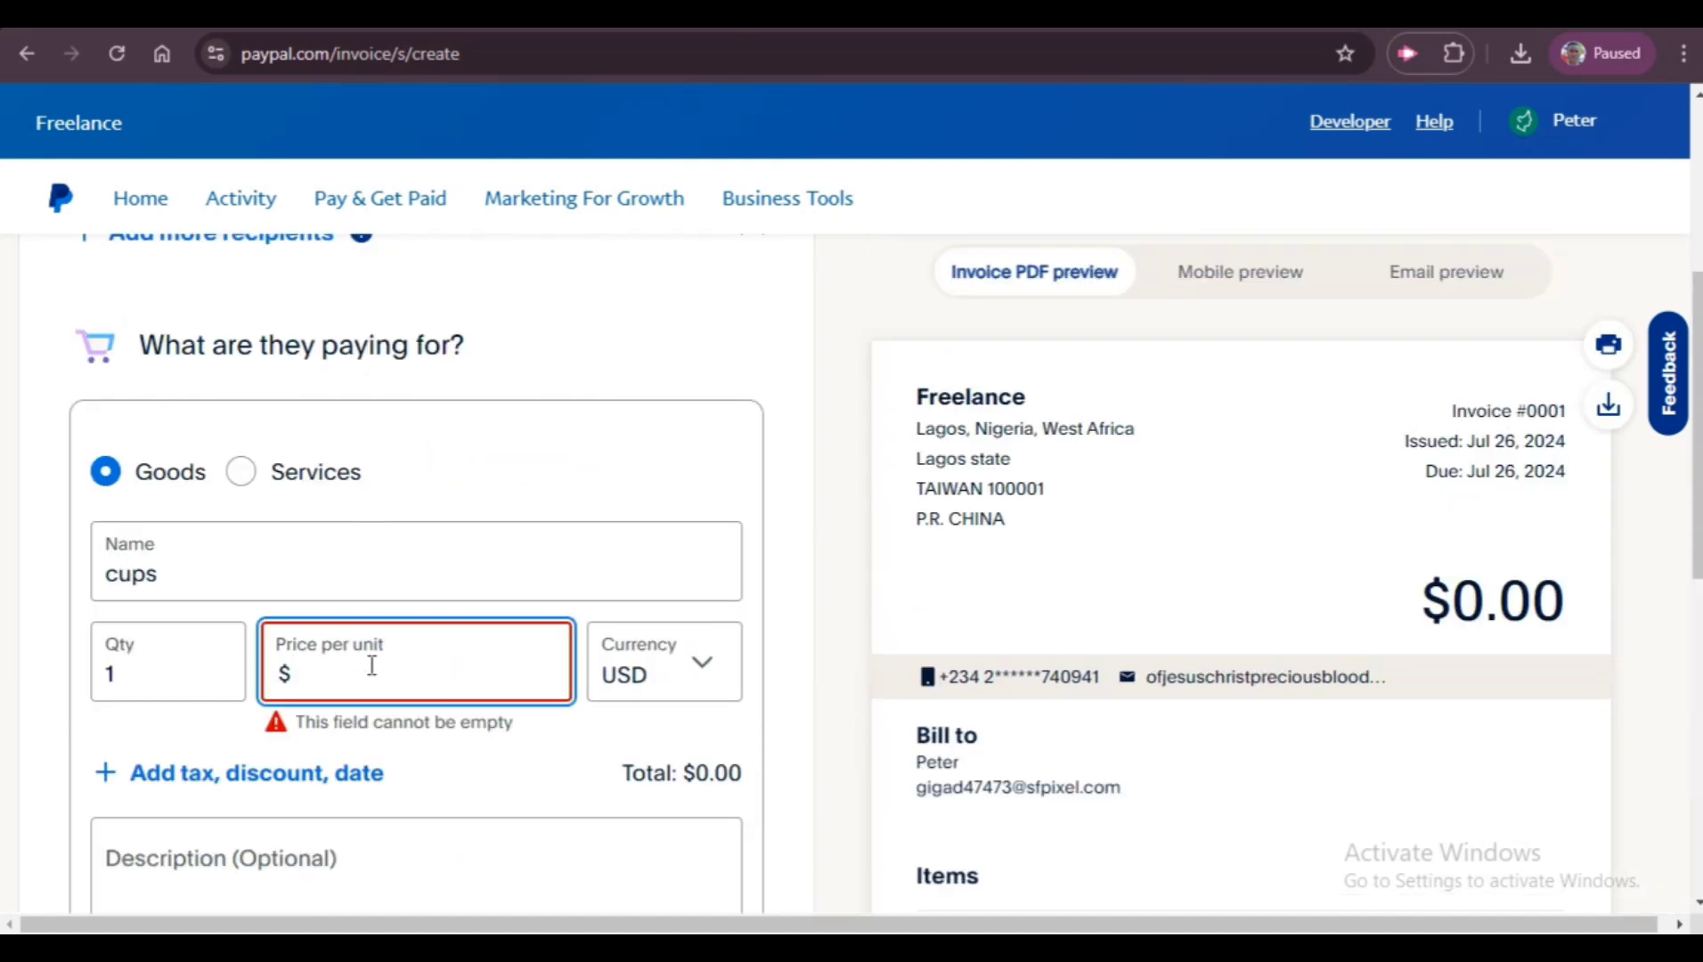
pyautogui.write('10')
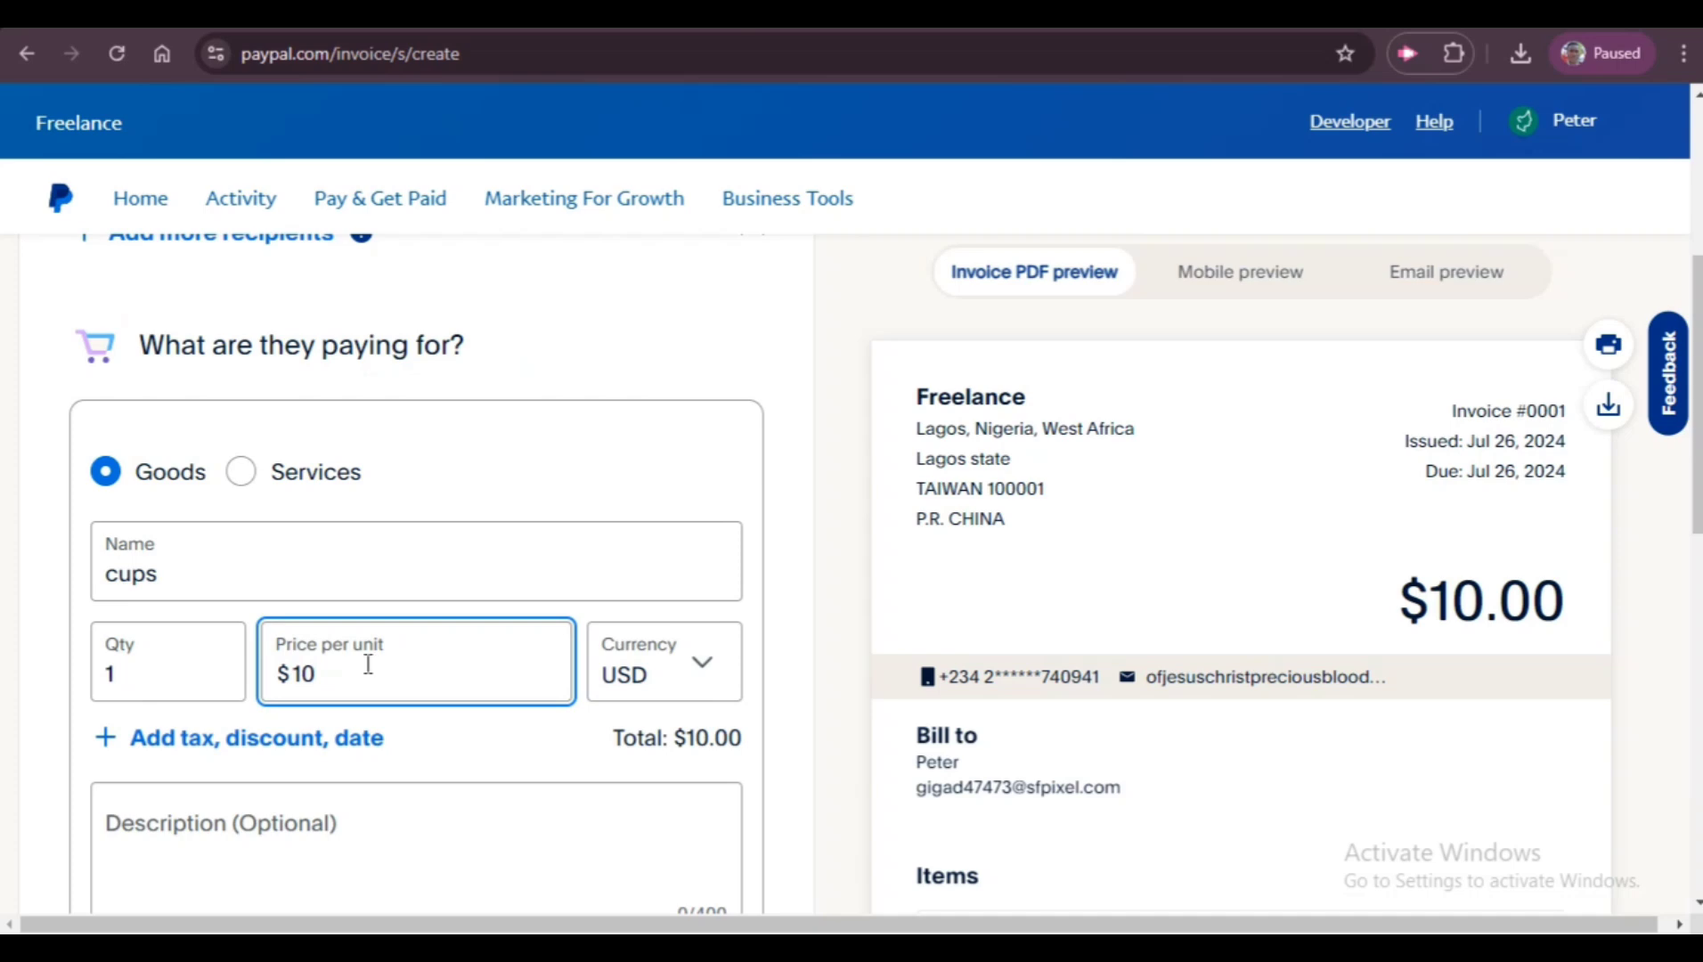
pyautogui.scroll(-3, 403, 672)
pyautogui.click(676, 281)
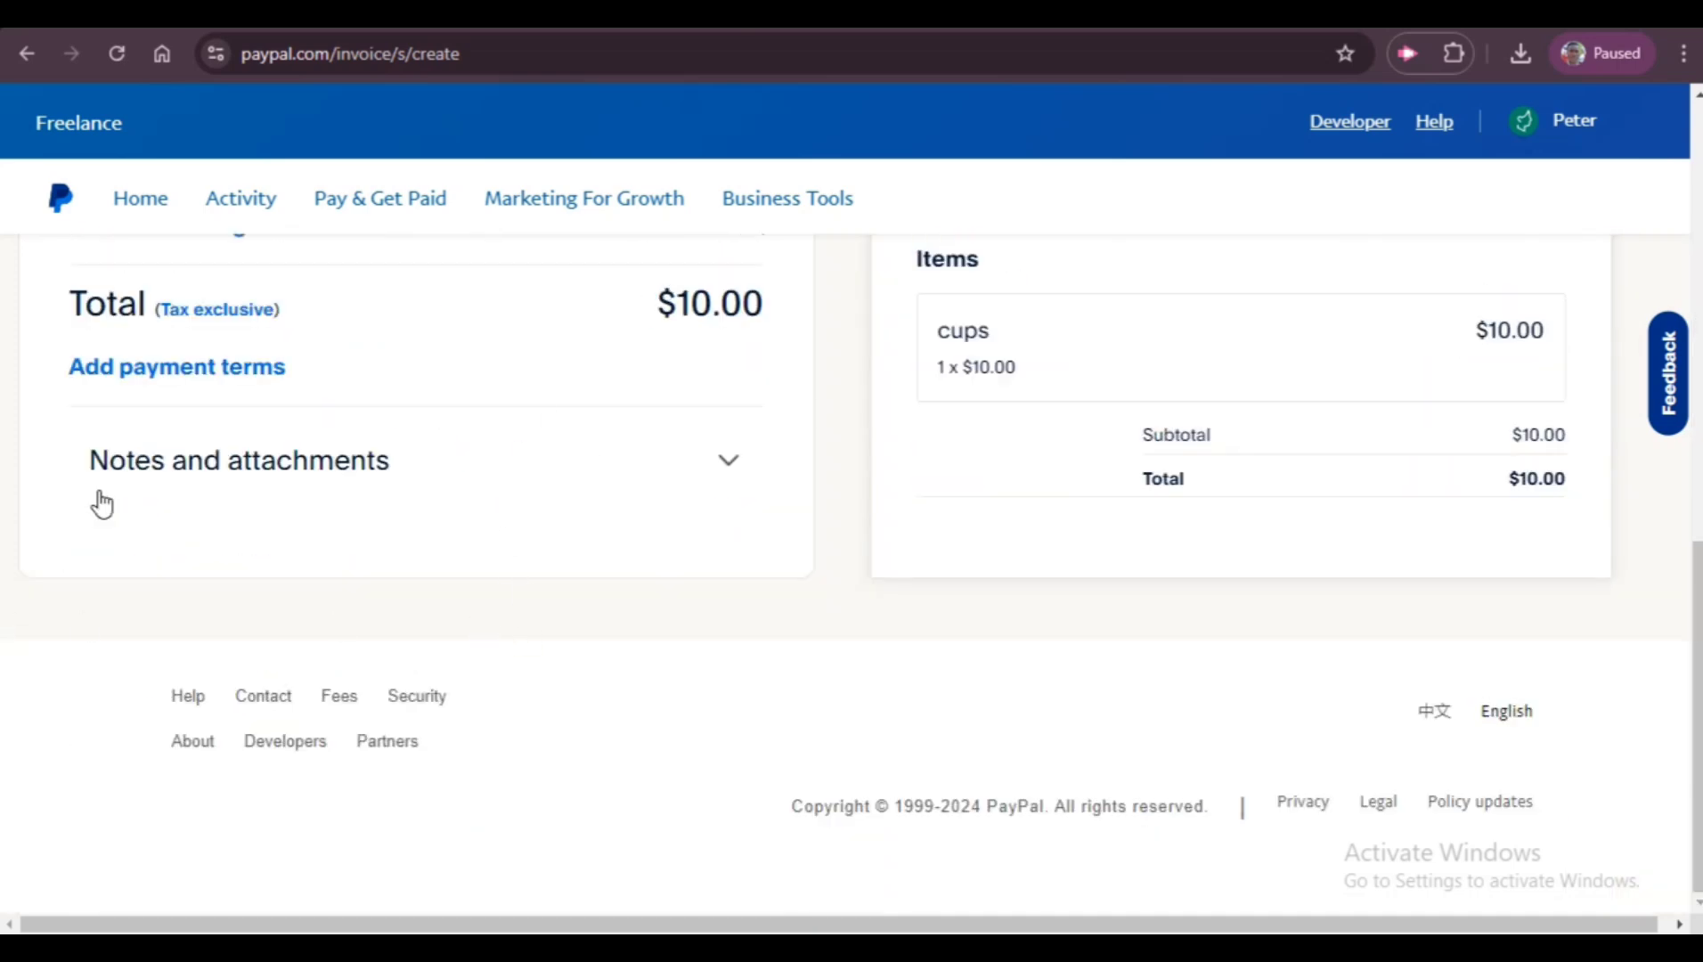
# Add the customer note "this is for an appreciation" under the invoice's notes and attachments.
pyautogui.scroll(10, 657, 342)
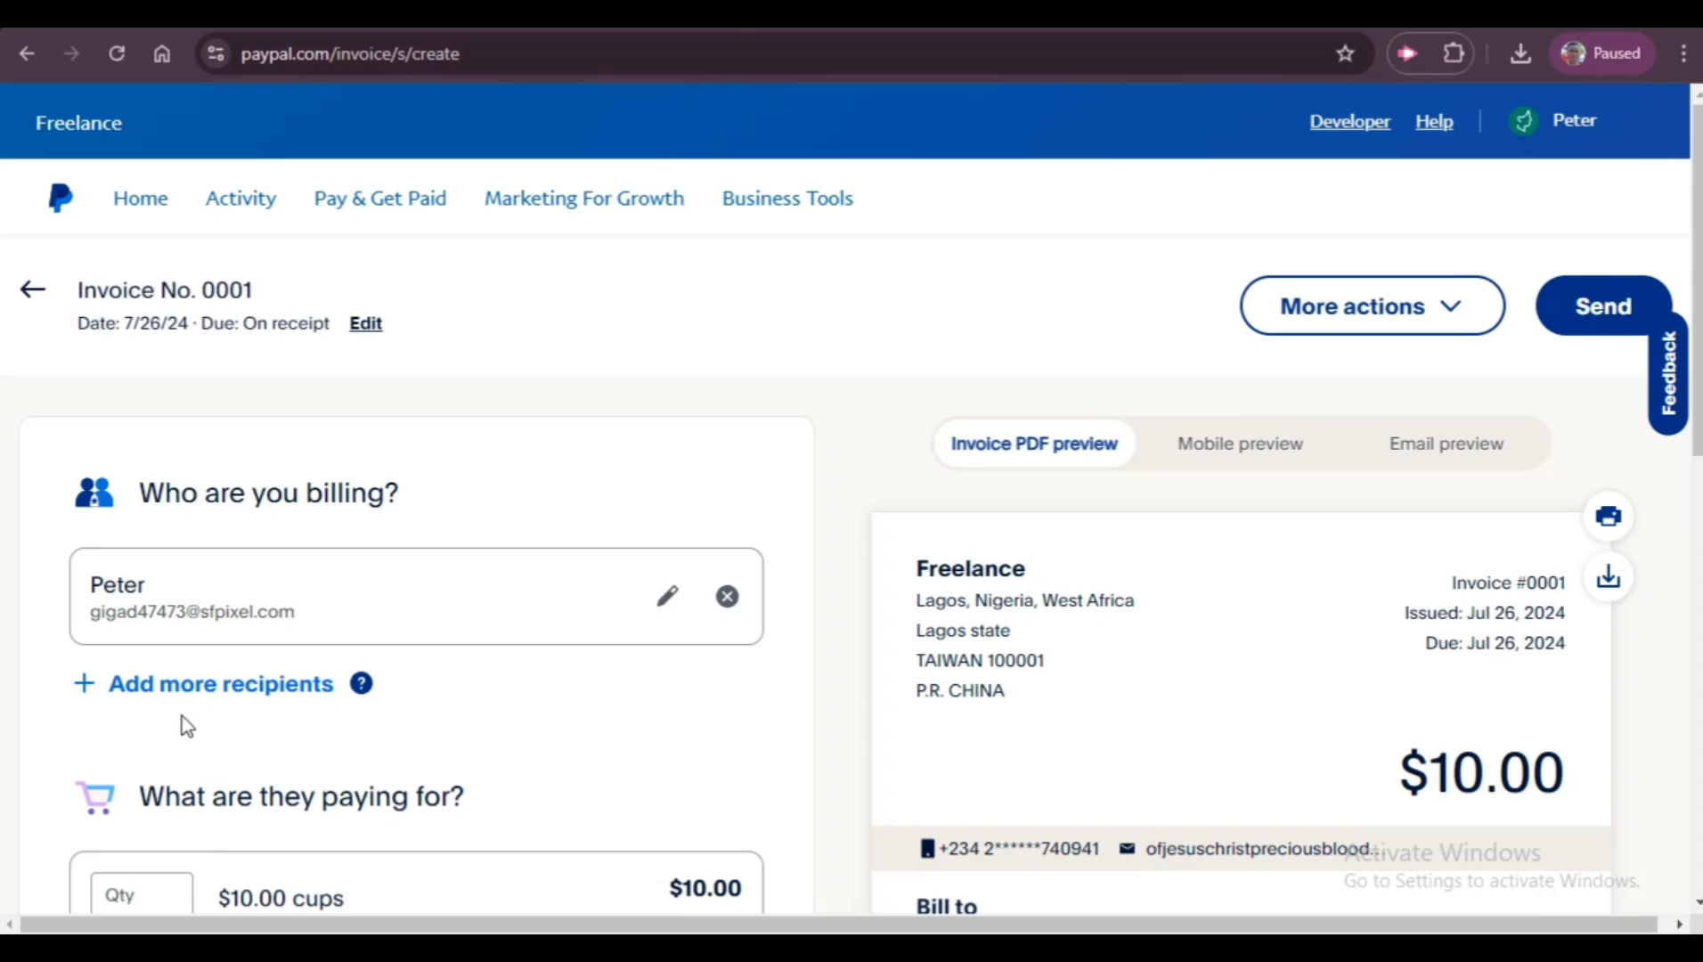
pyautogui.scroll(-10, 180, 712)
pyautogui.scroll(10, 203, 361)
pyautogui.scroll(-3, 209, 366)
pyautogui.scroll(-1, 853, 521)
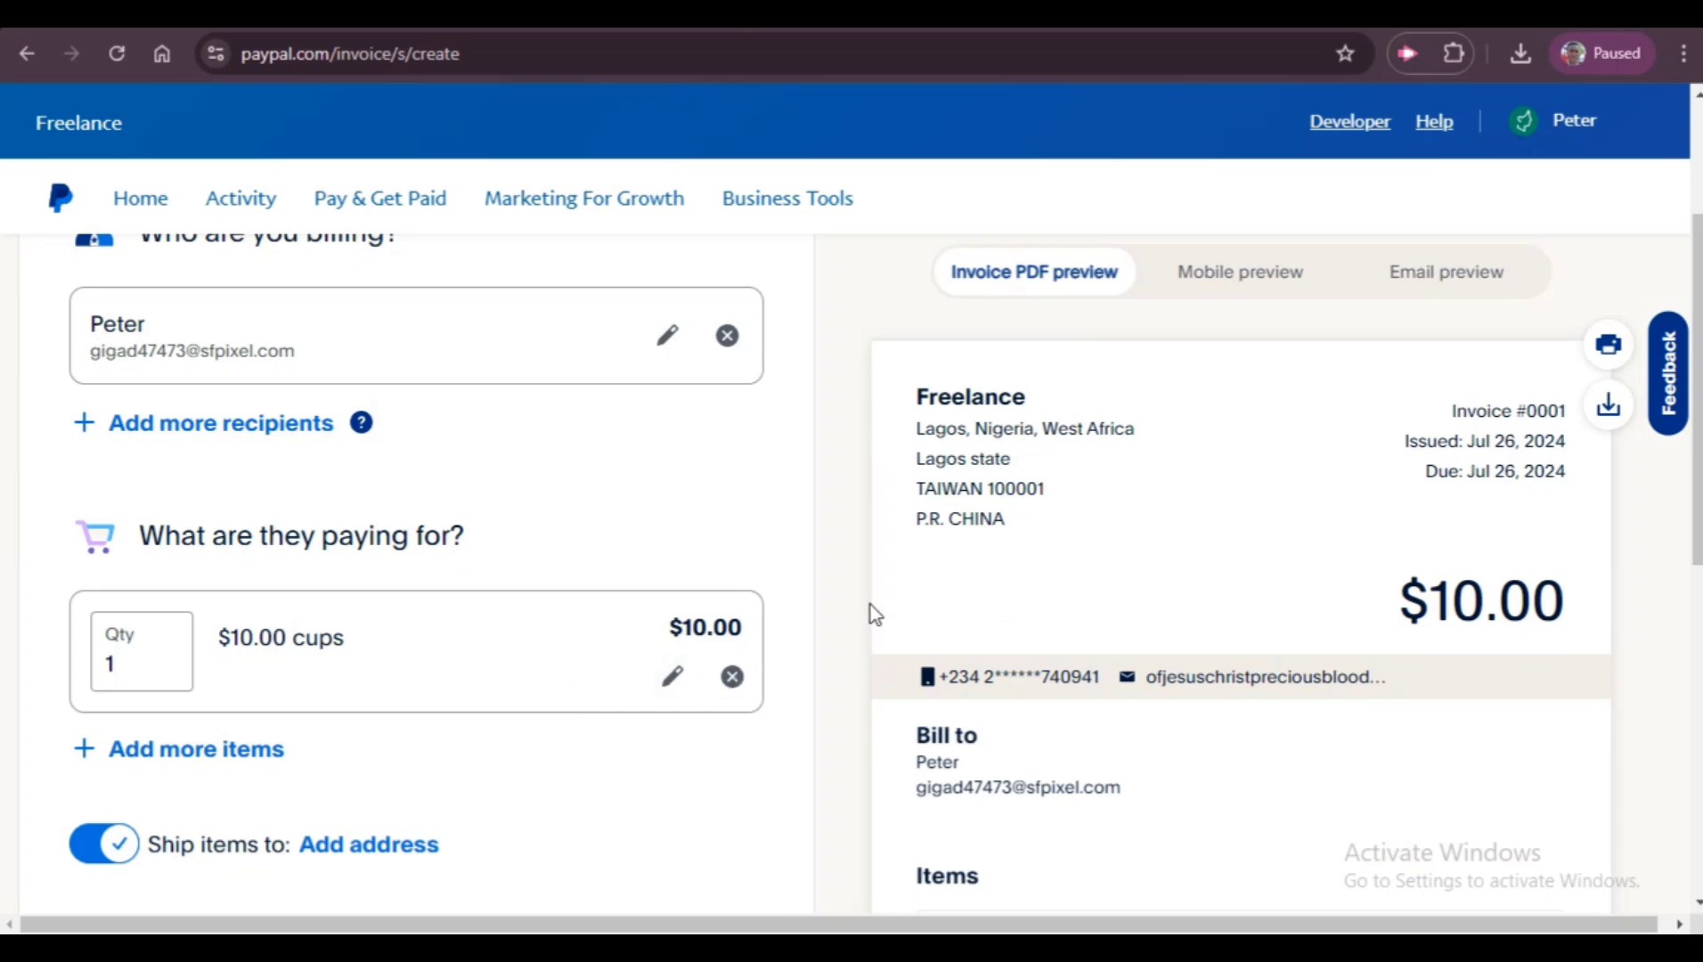
pyautogui.scroll(-6, 233, 672)
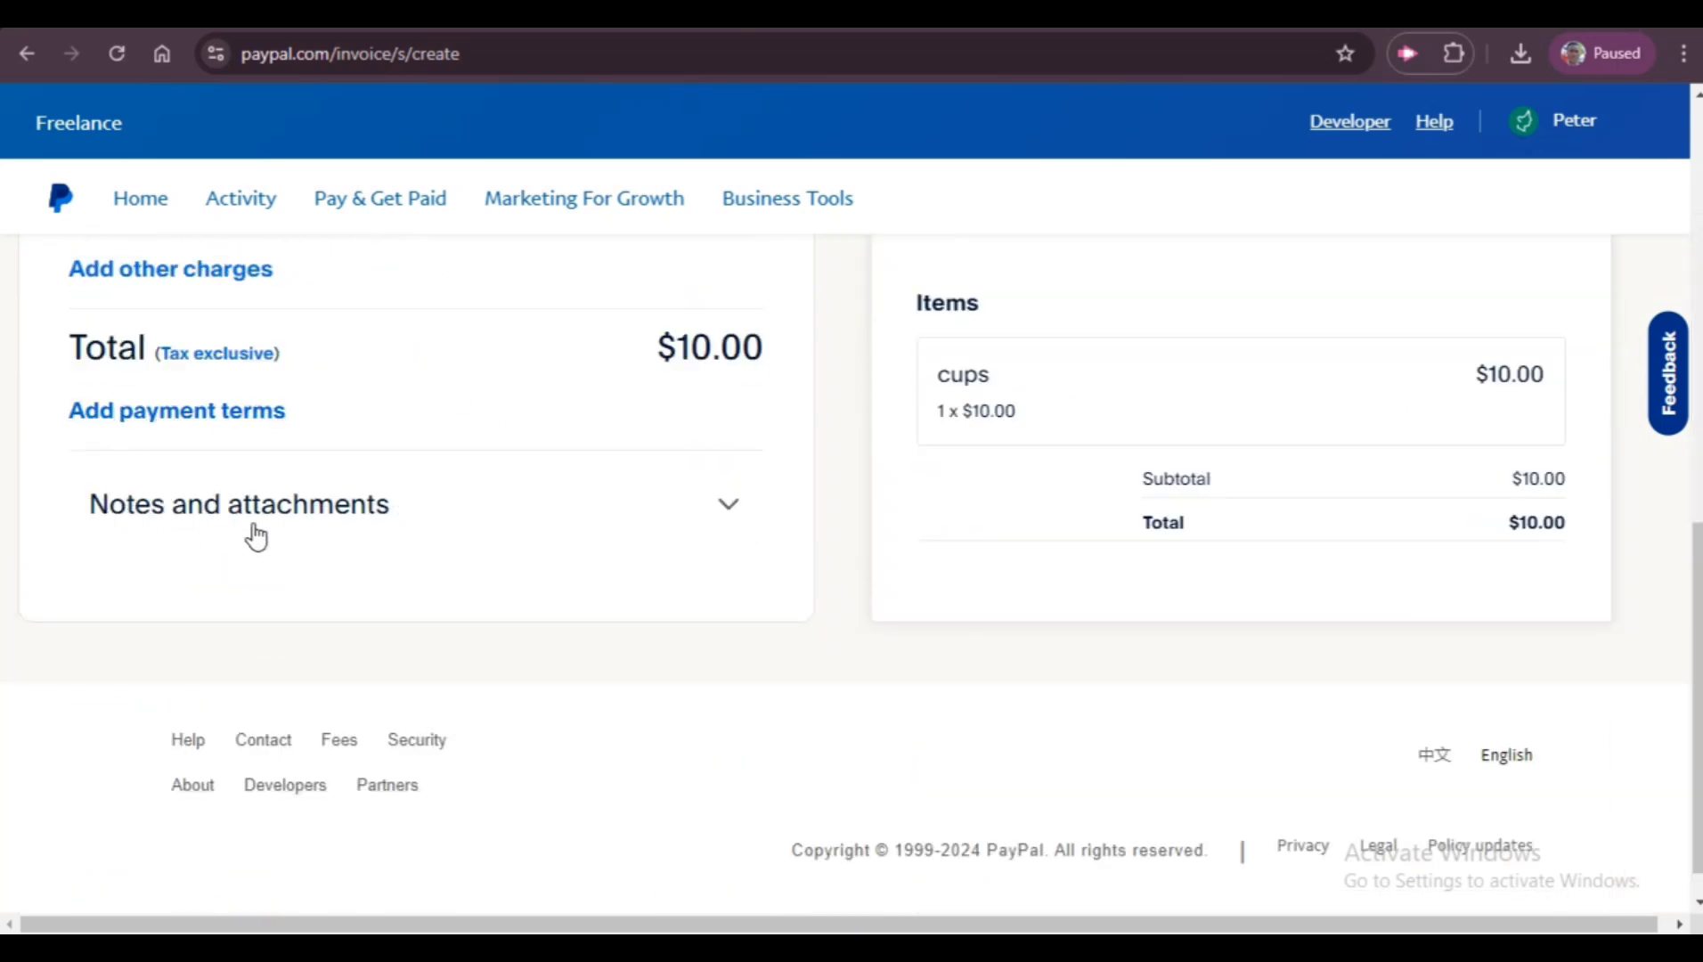
pyautogui.click(747, 505)
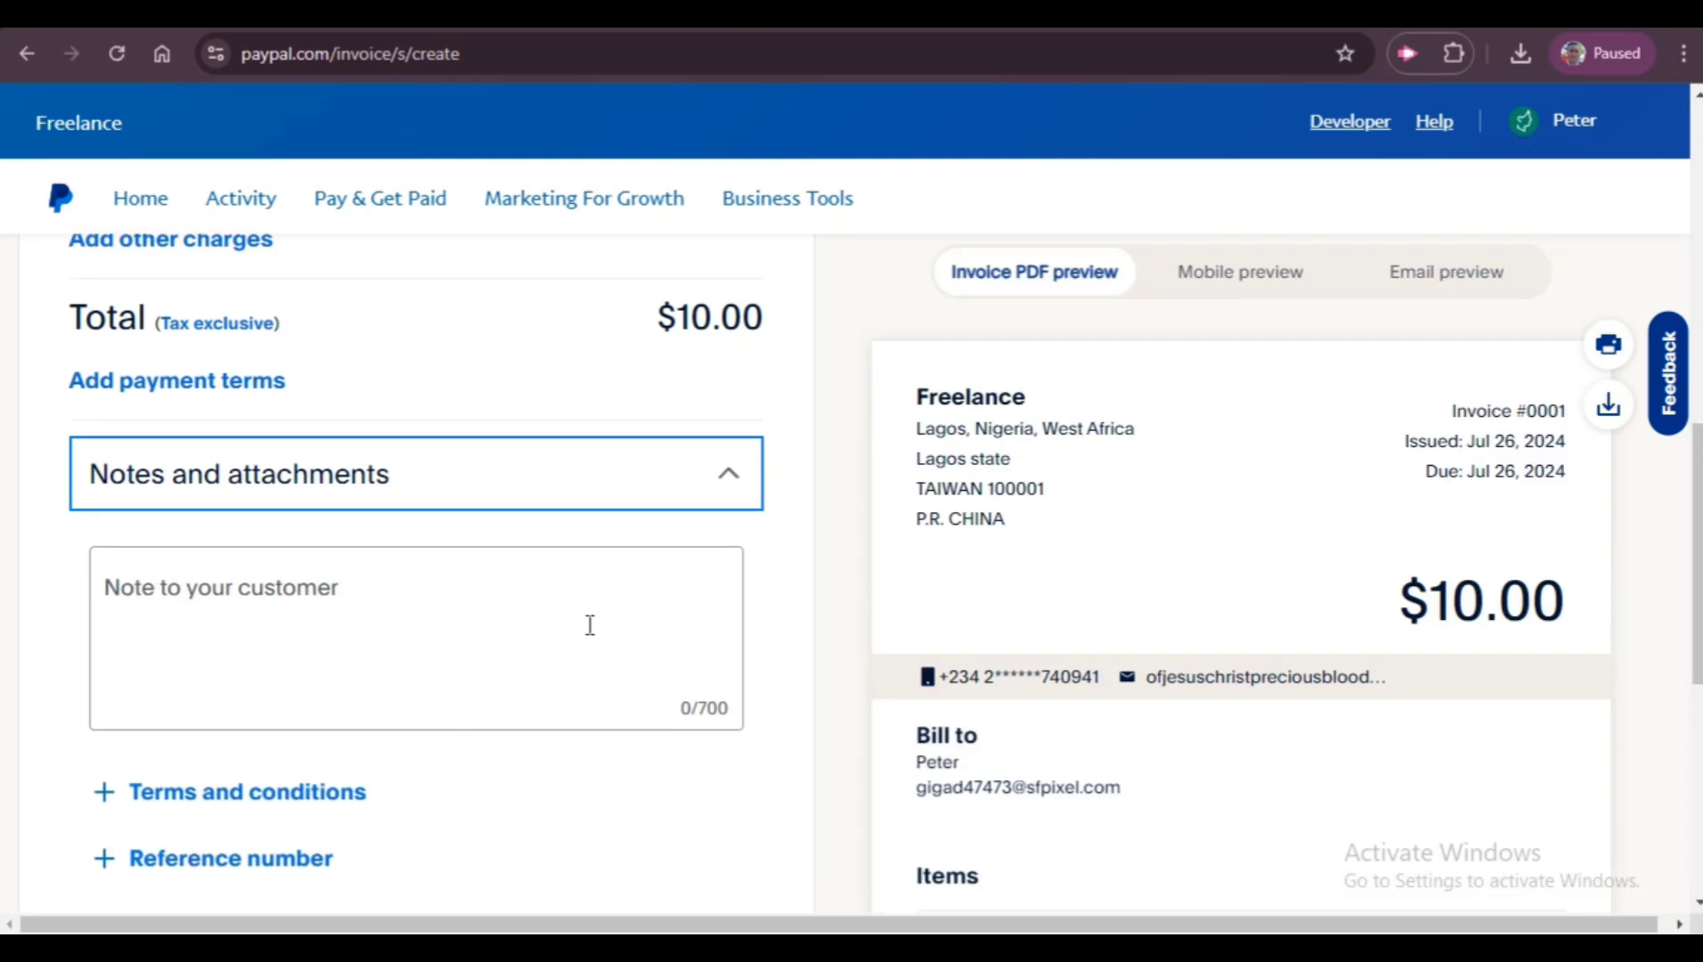
pyautogui.click(152, 610)
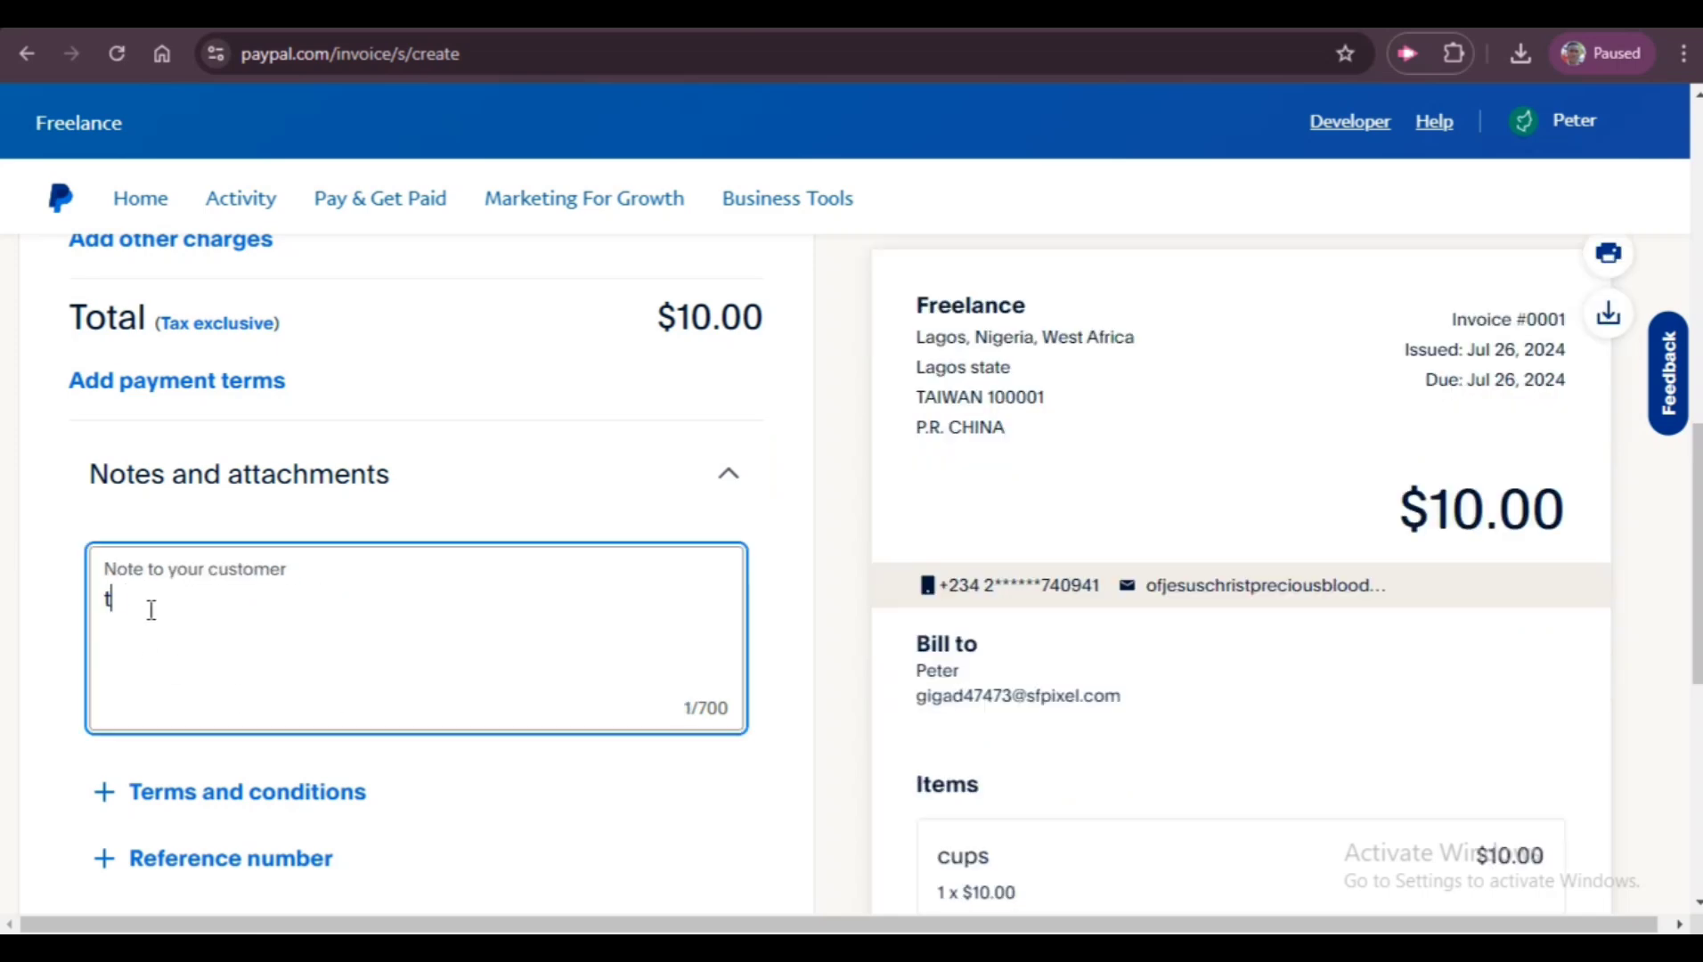
pyautogui.write('tho')
pyautogui.press('BackSpace')
pyautogui.write('is is for an appreci')
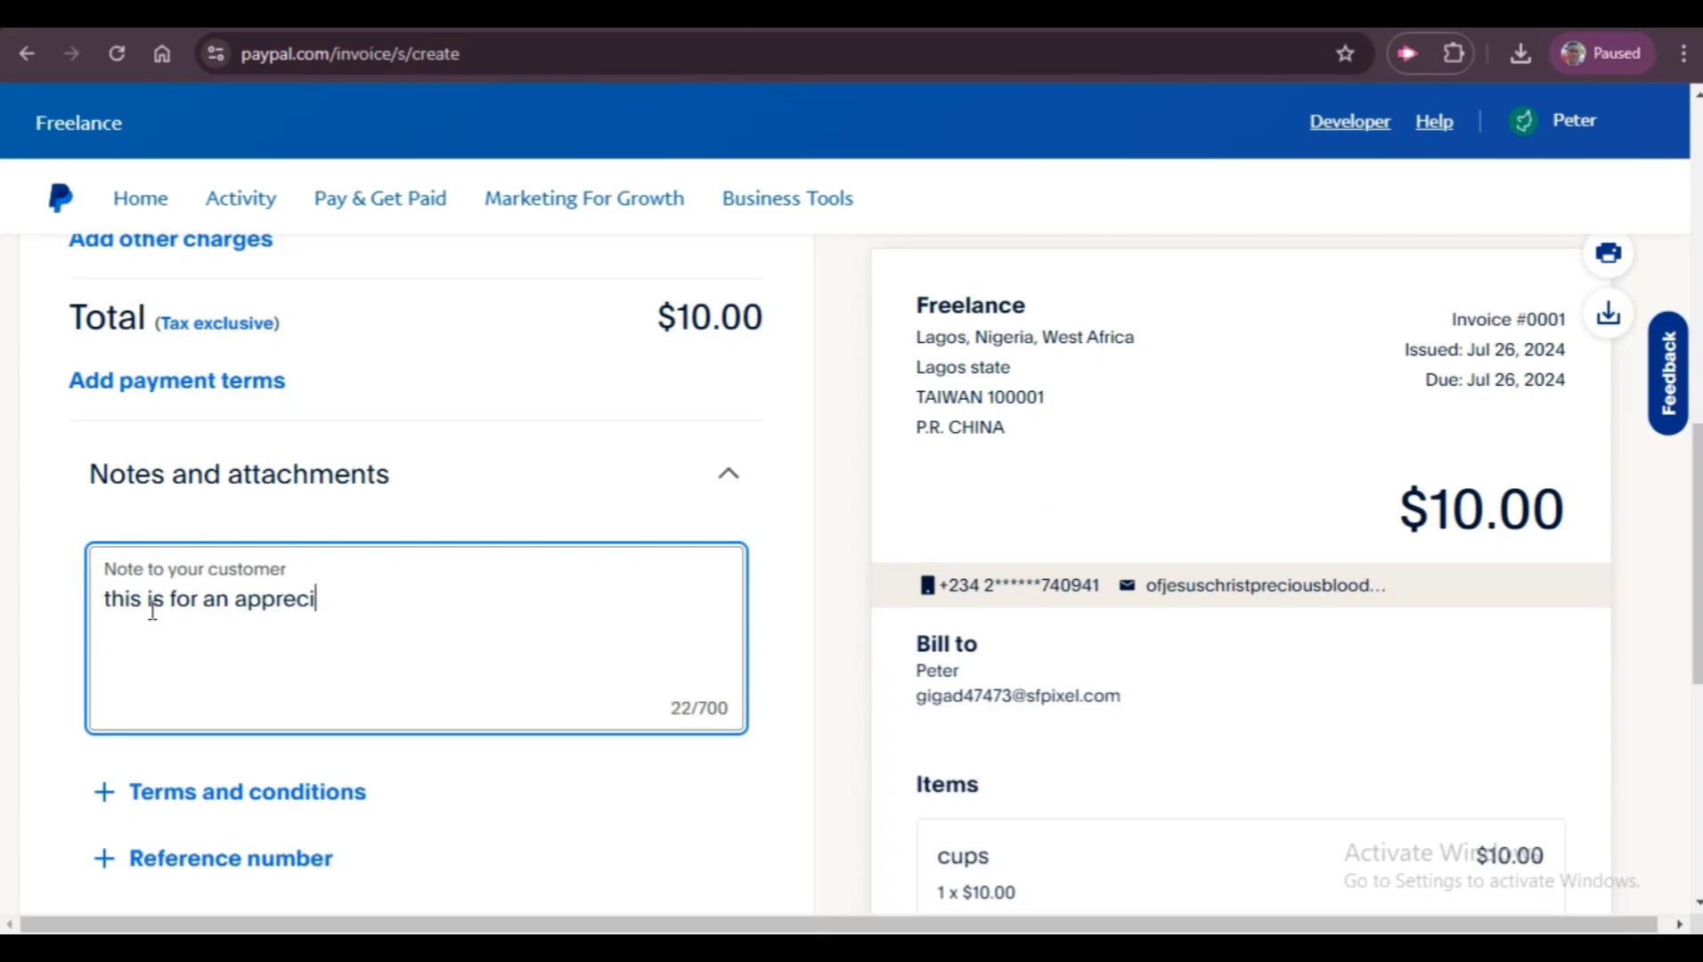
pyautogui.write('ation')
pyautogui.click(633, 823)
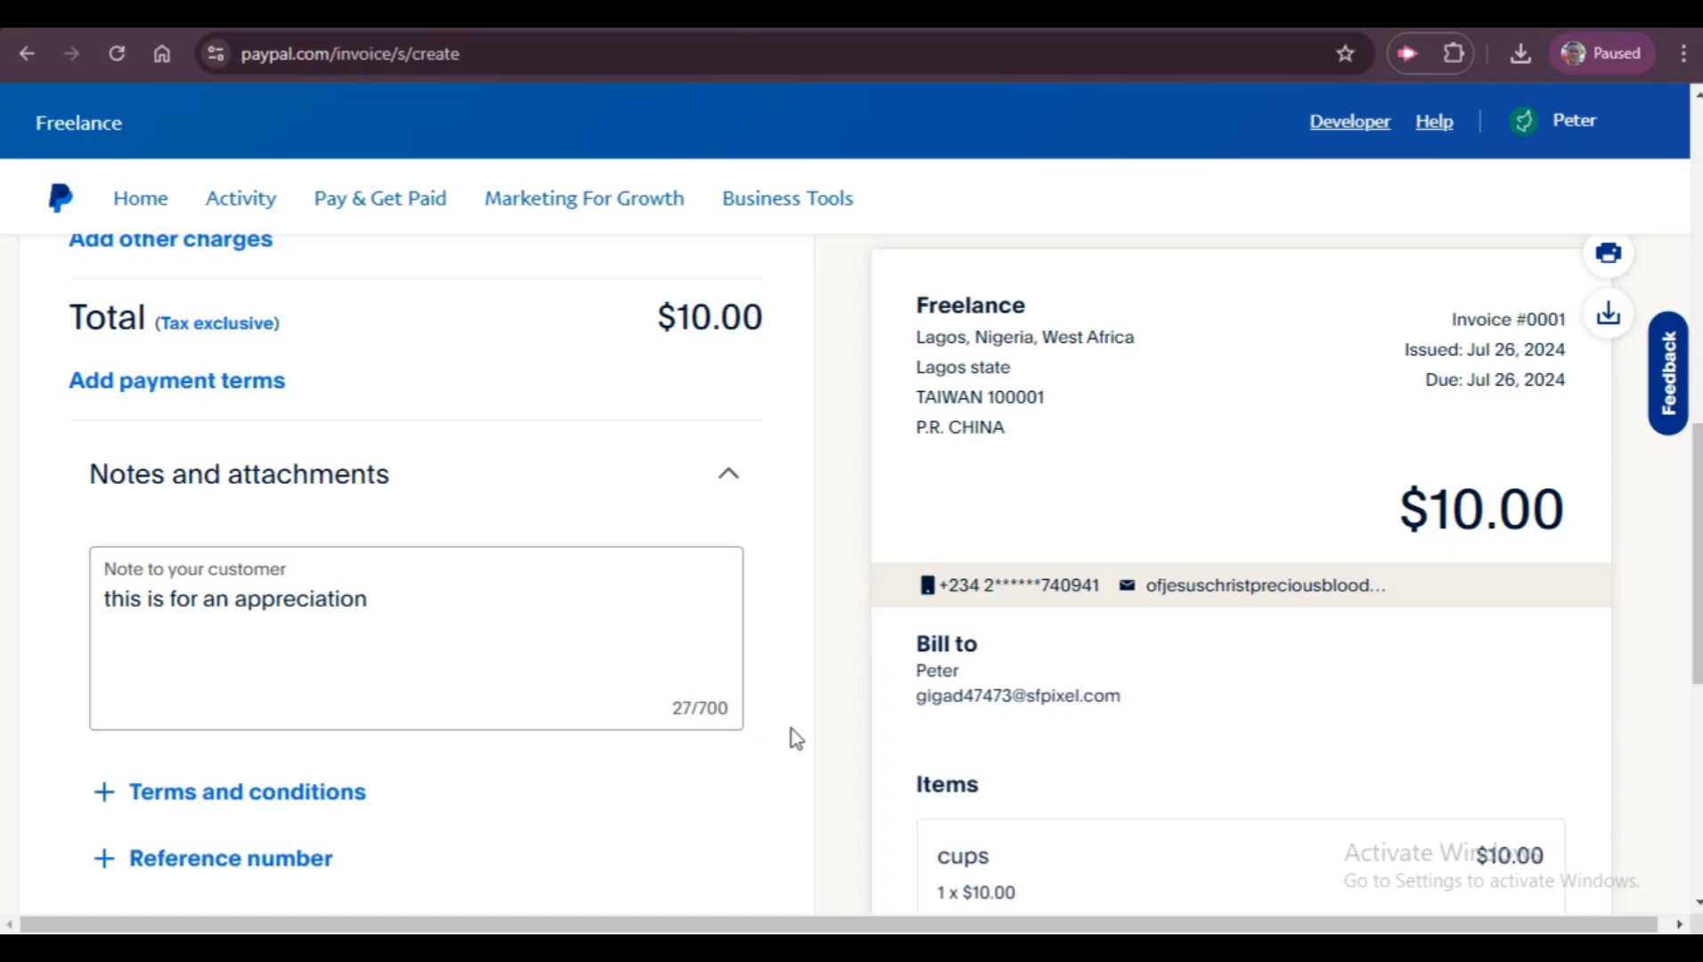
pyautogui.scroll(-7, 798, 734)
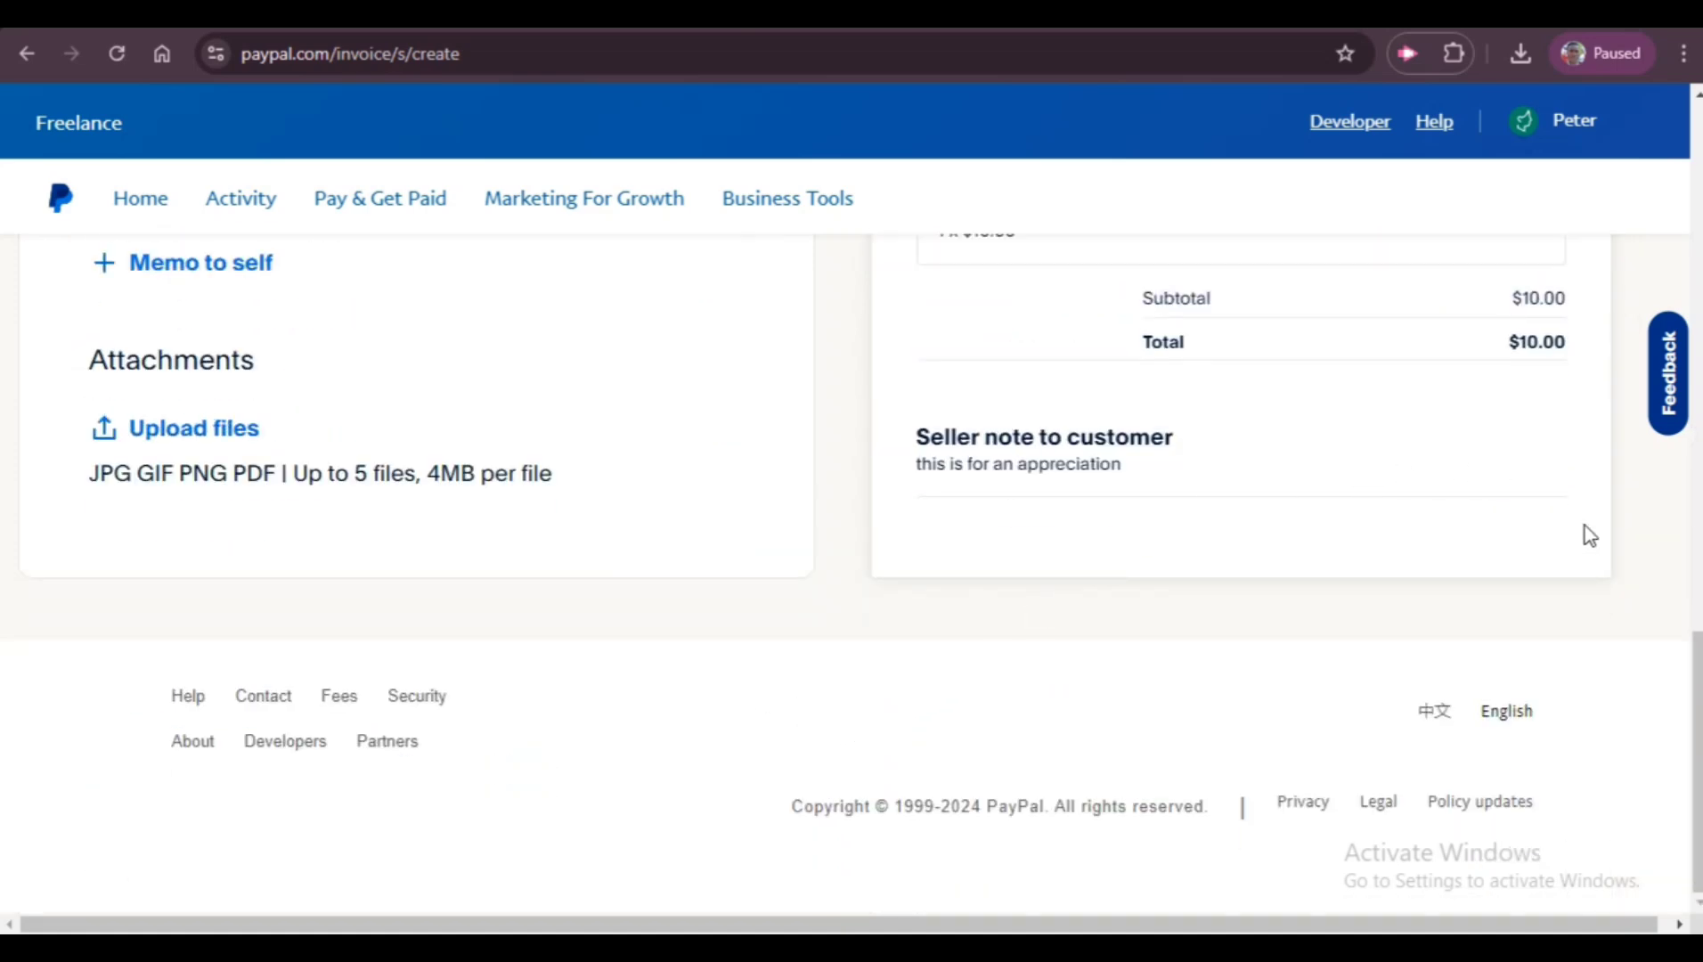
pyautogui.scroll(5, 1584, 534)
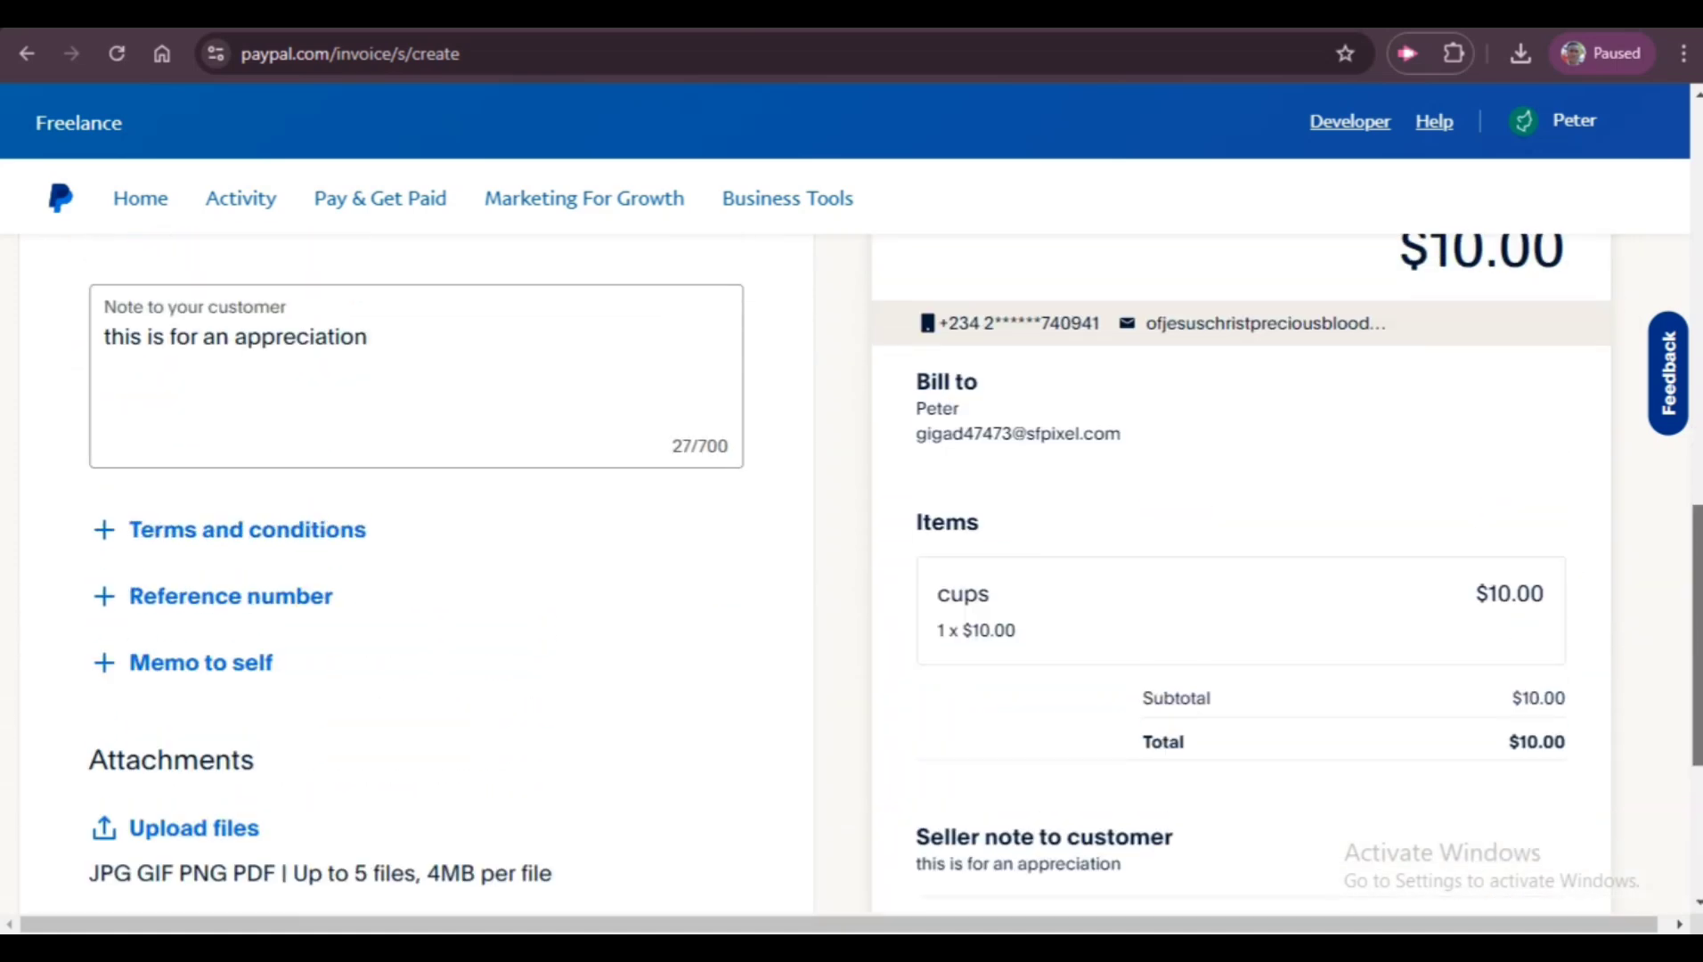
# Review the invoice's PDF preview alongside the form, from the business details and billing section to the seller note.
pyautogui.scroll(6, 884, 575)
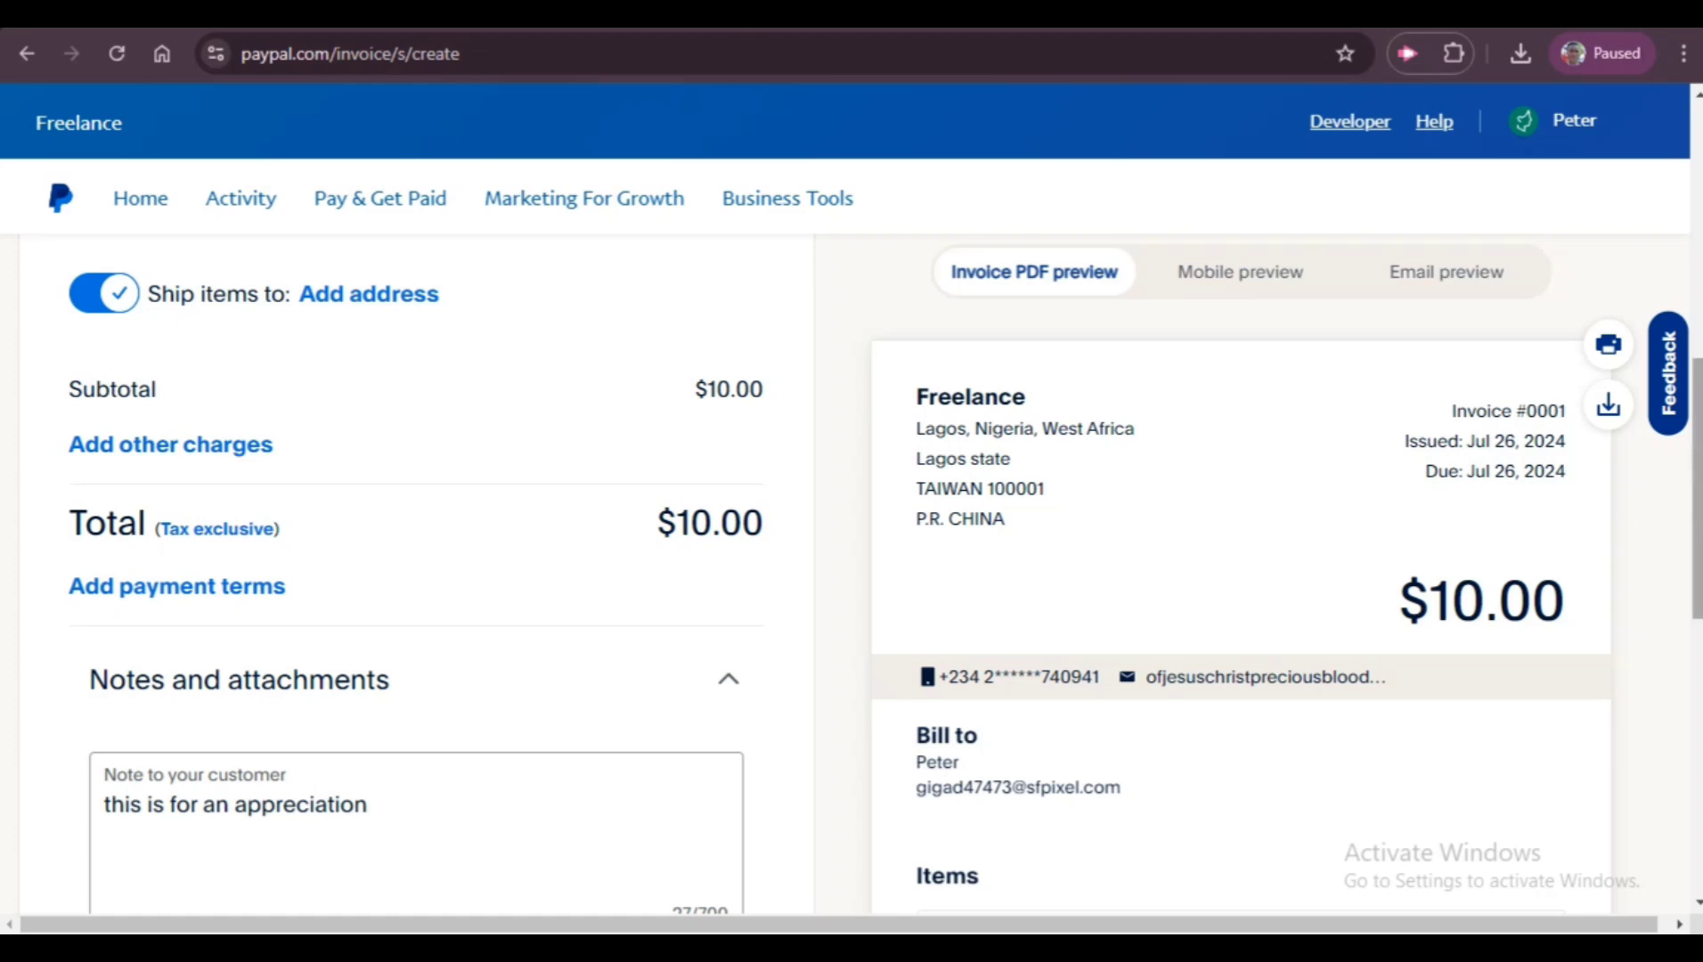
pyautogui.moveTo(1698, 506); pyautogui.dragTo(1698, 530)
pyautogui.scroll(-2, 1464, 597)
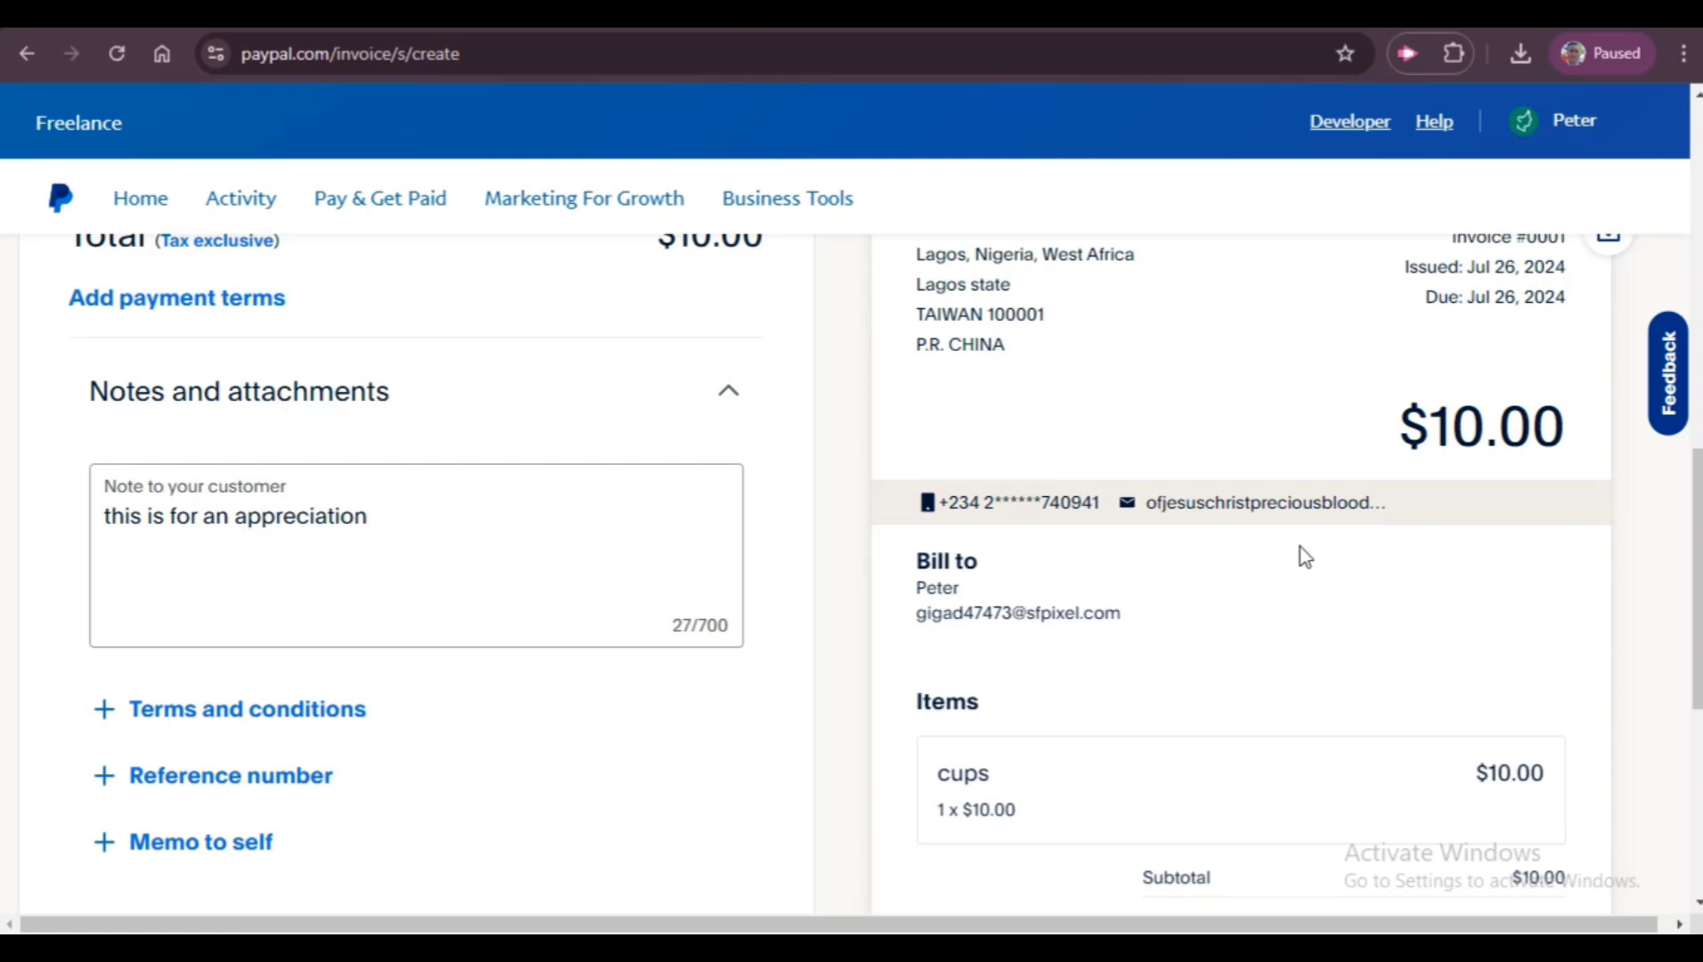
pyautogui.scroll(-4, 932, 691)
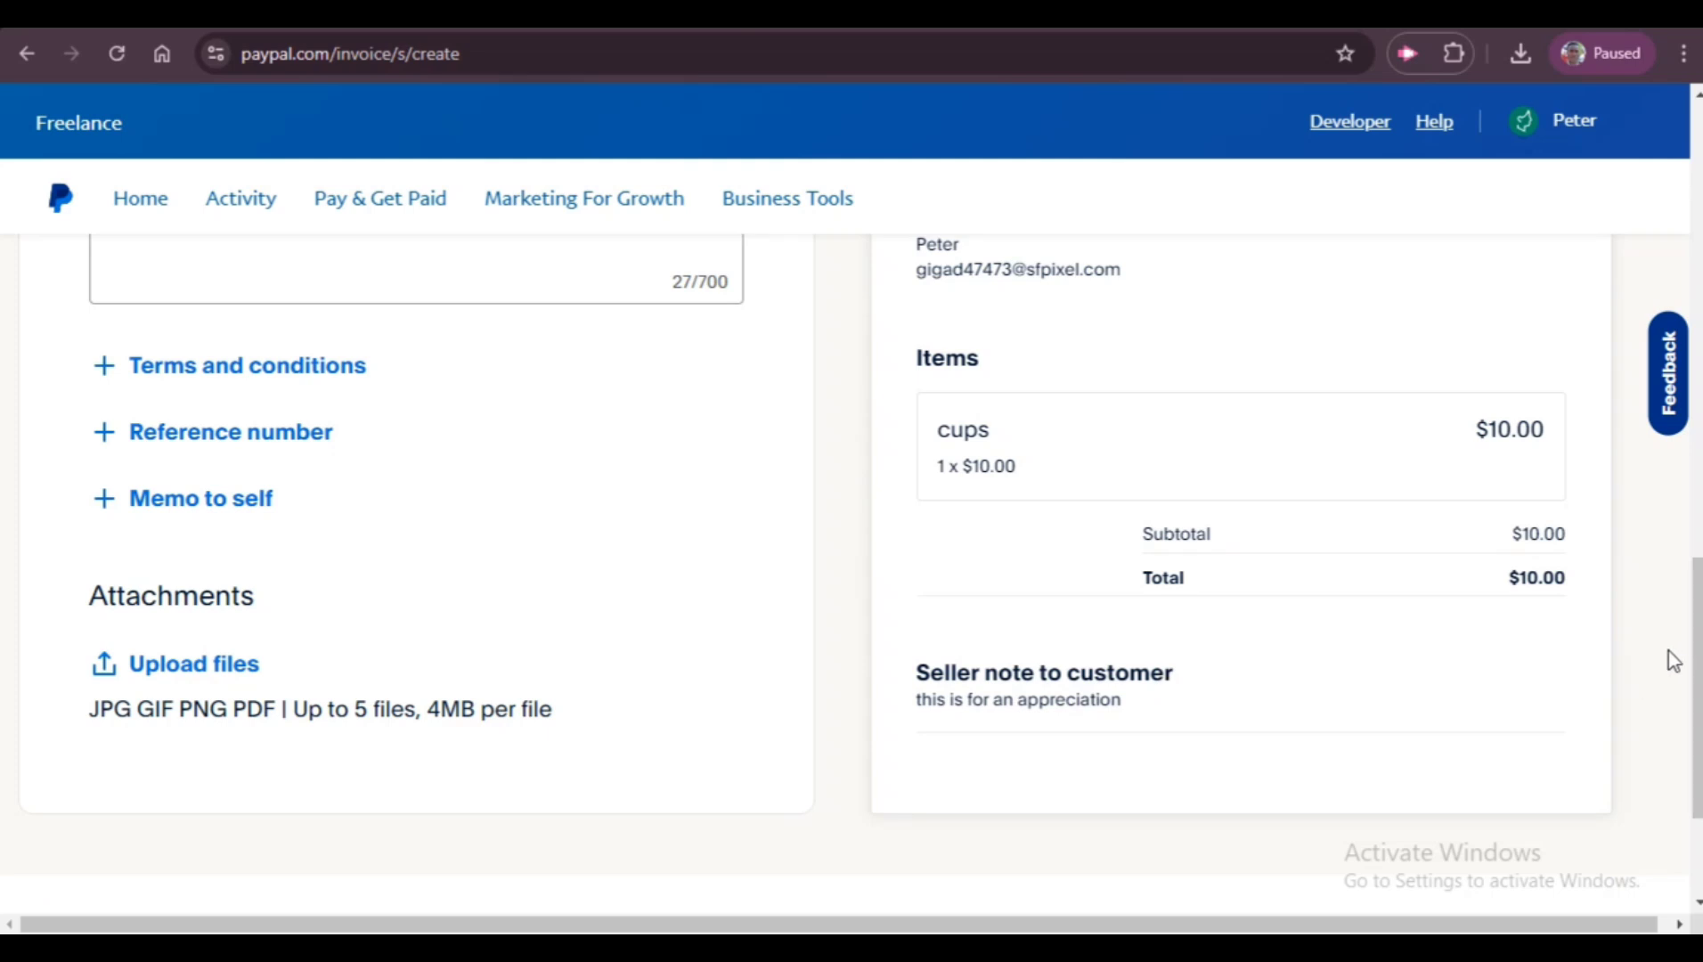
pyautogui.scroll(6, 1433, 369)
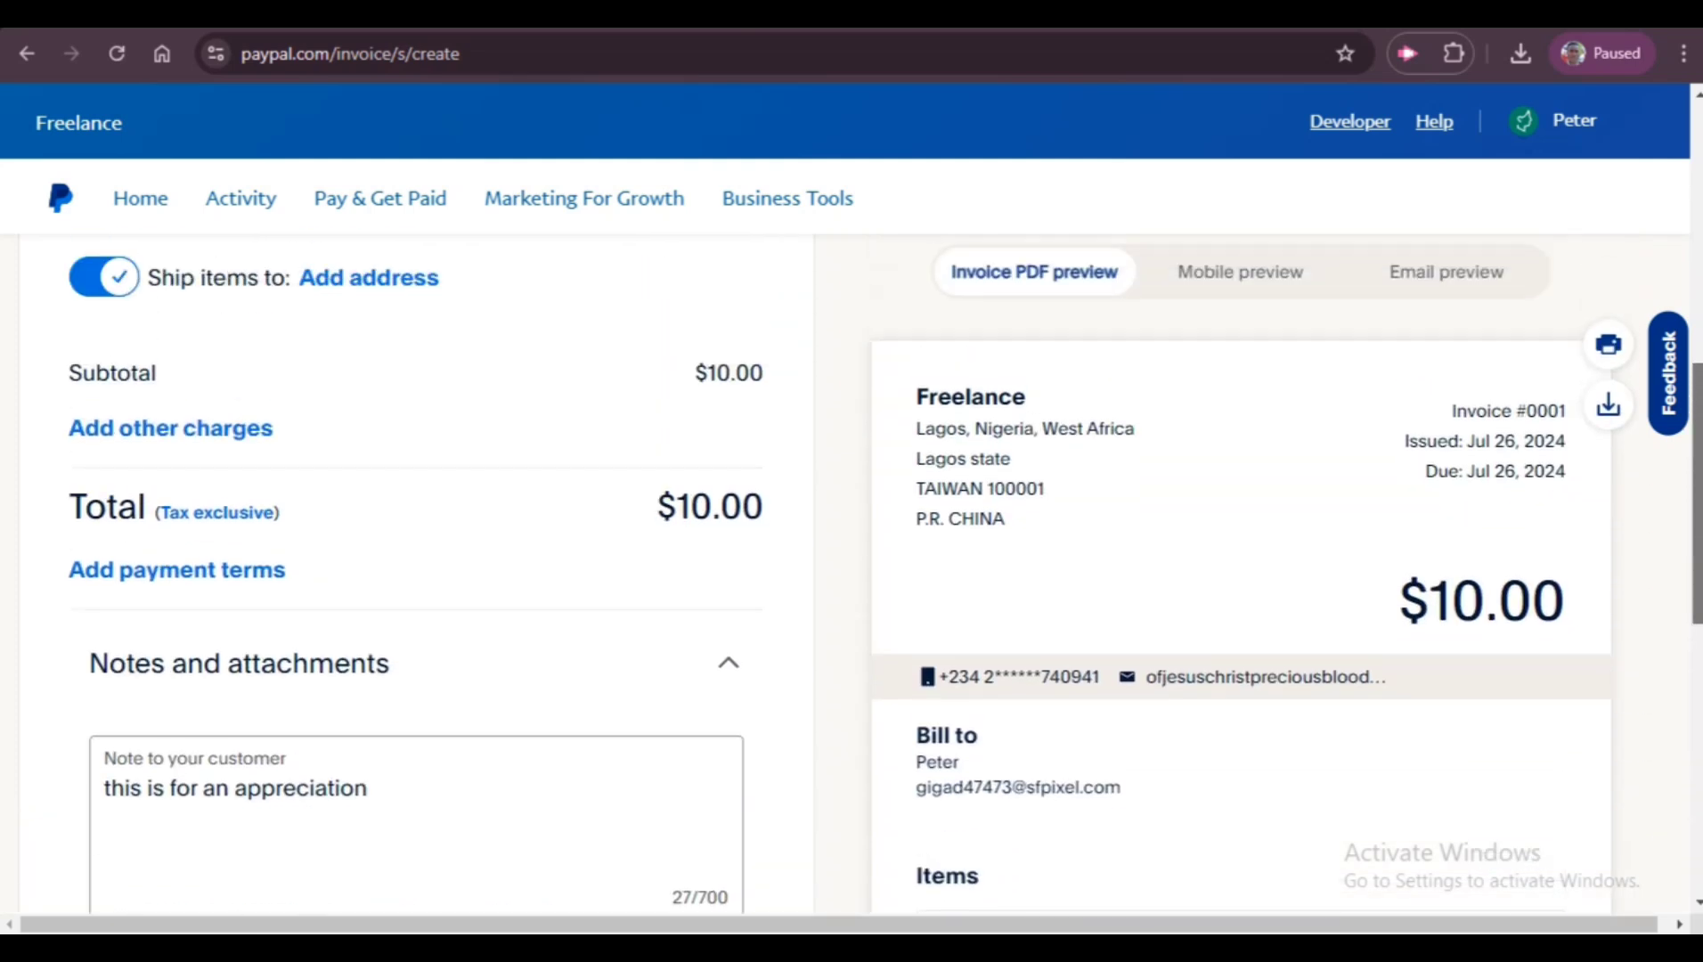
# Switch from the mobile preview to the email preview of the invoice and read the message through to its end.
pyautogui.click(1234, 280)
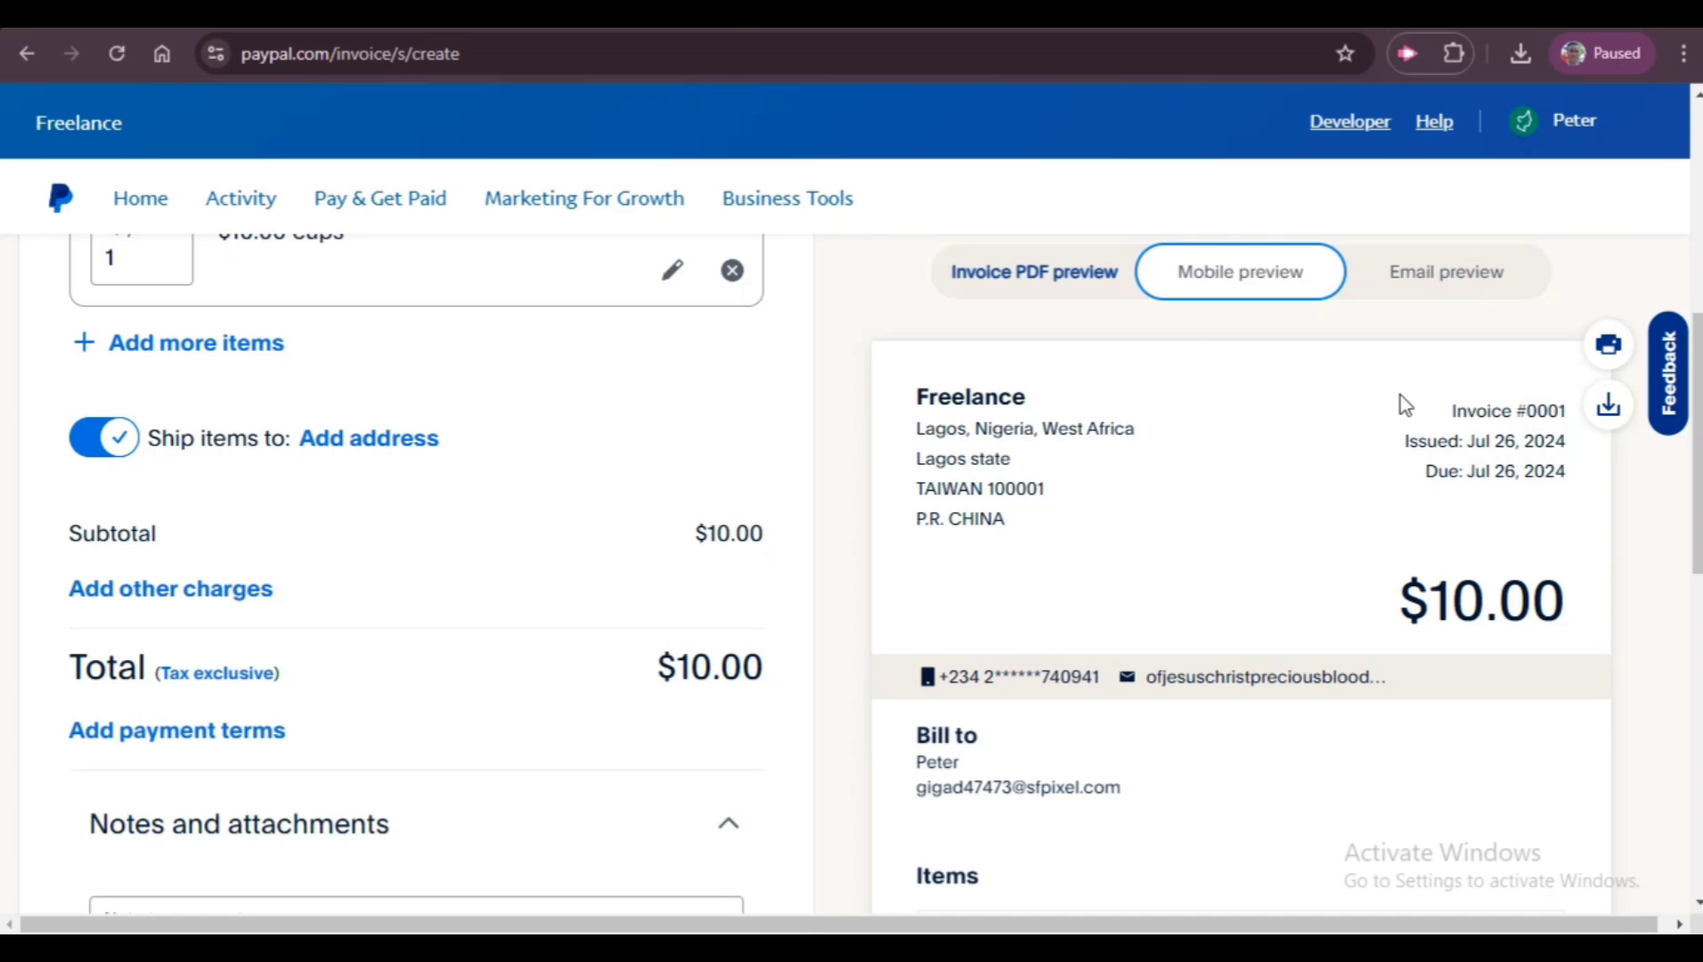
pyautogui.click(1419, 277)
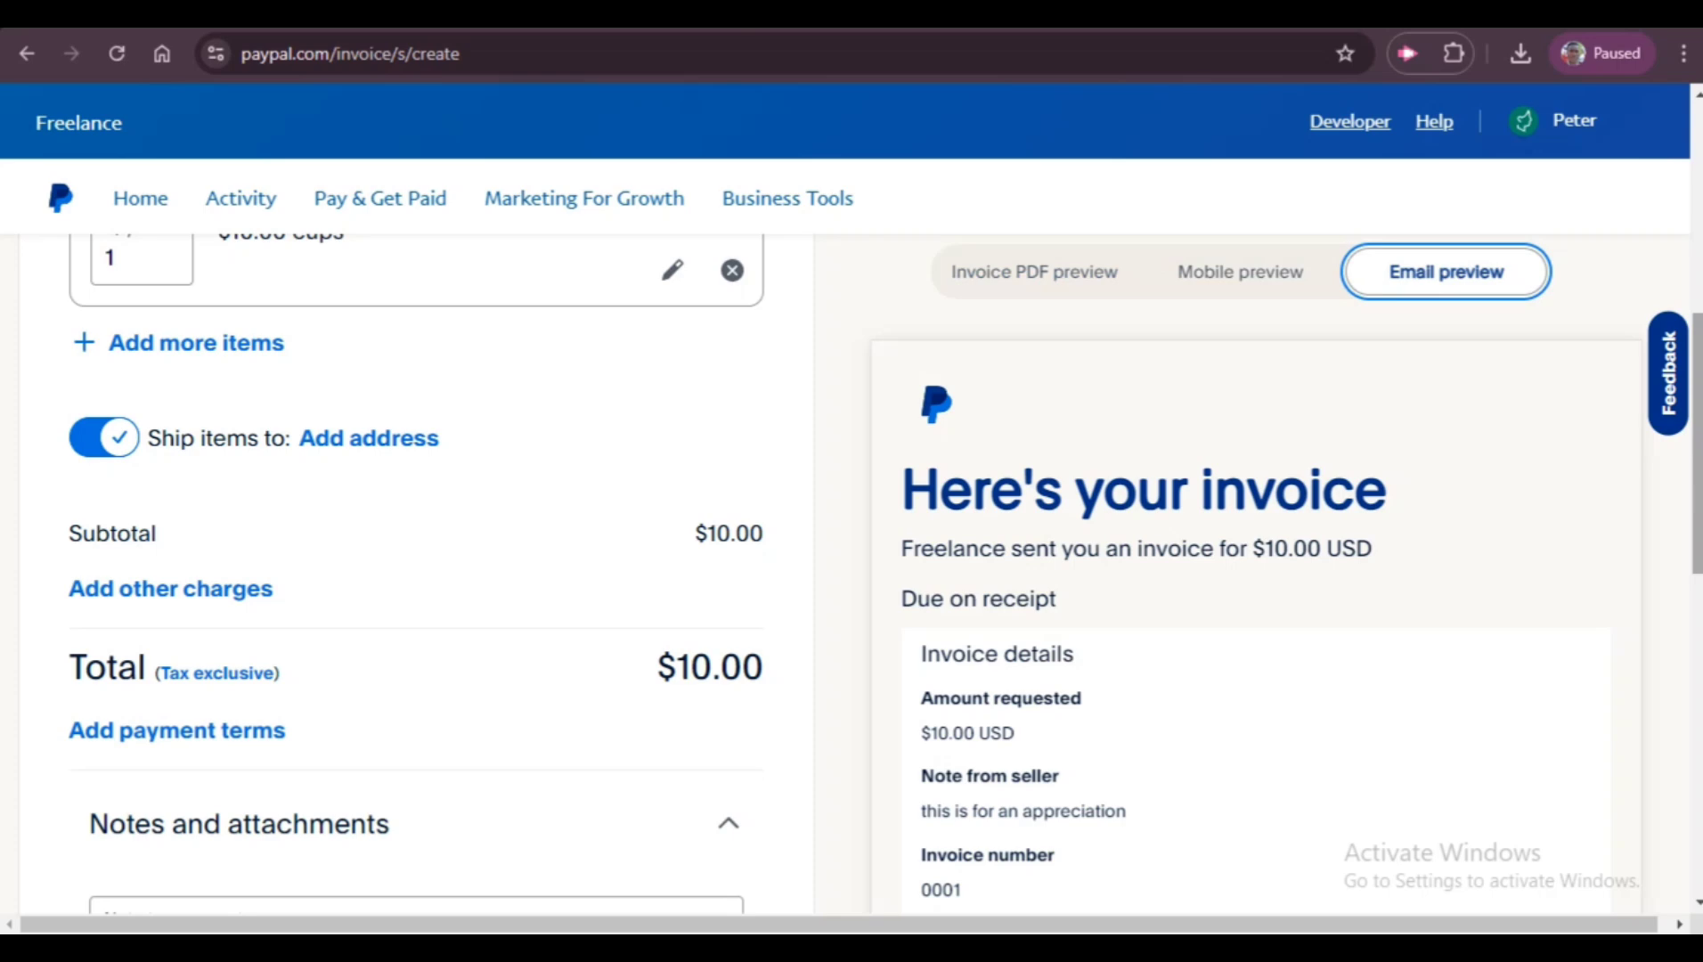
pyautogui.scroll(-1, 1570, 577)
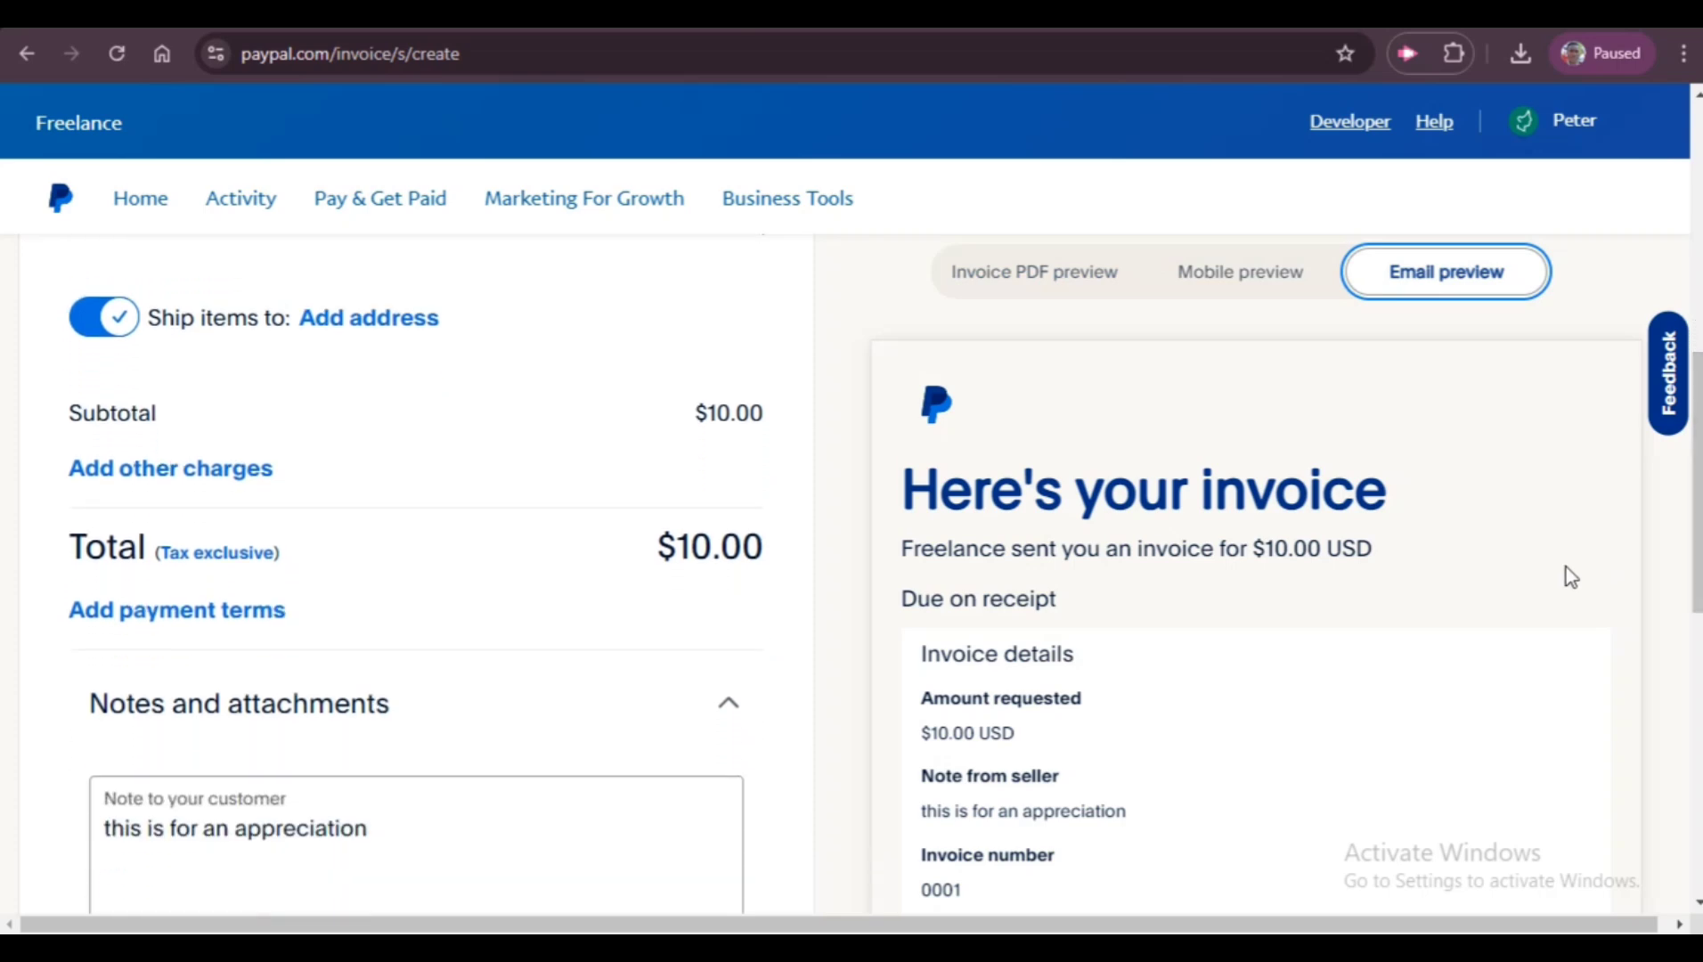
pyautogui.scroll(-5, 1565, 574)
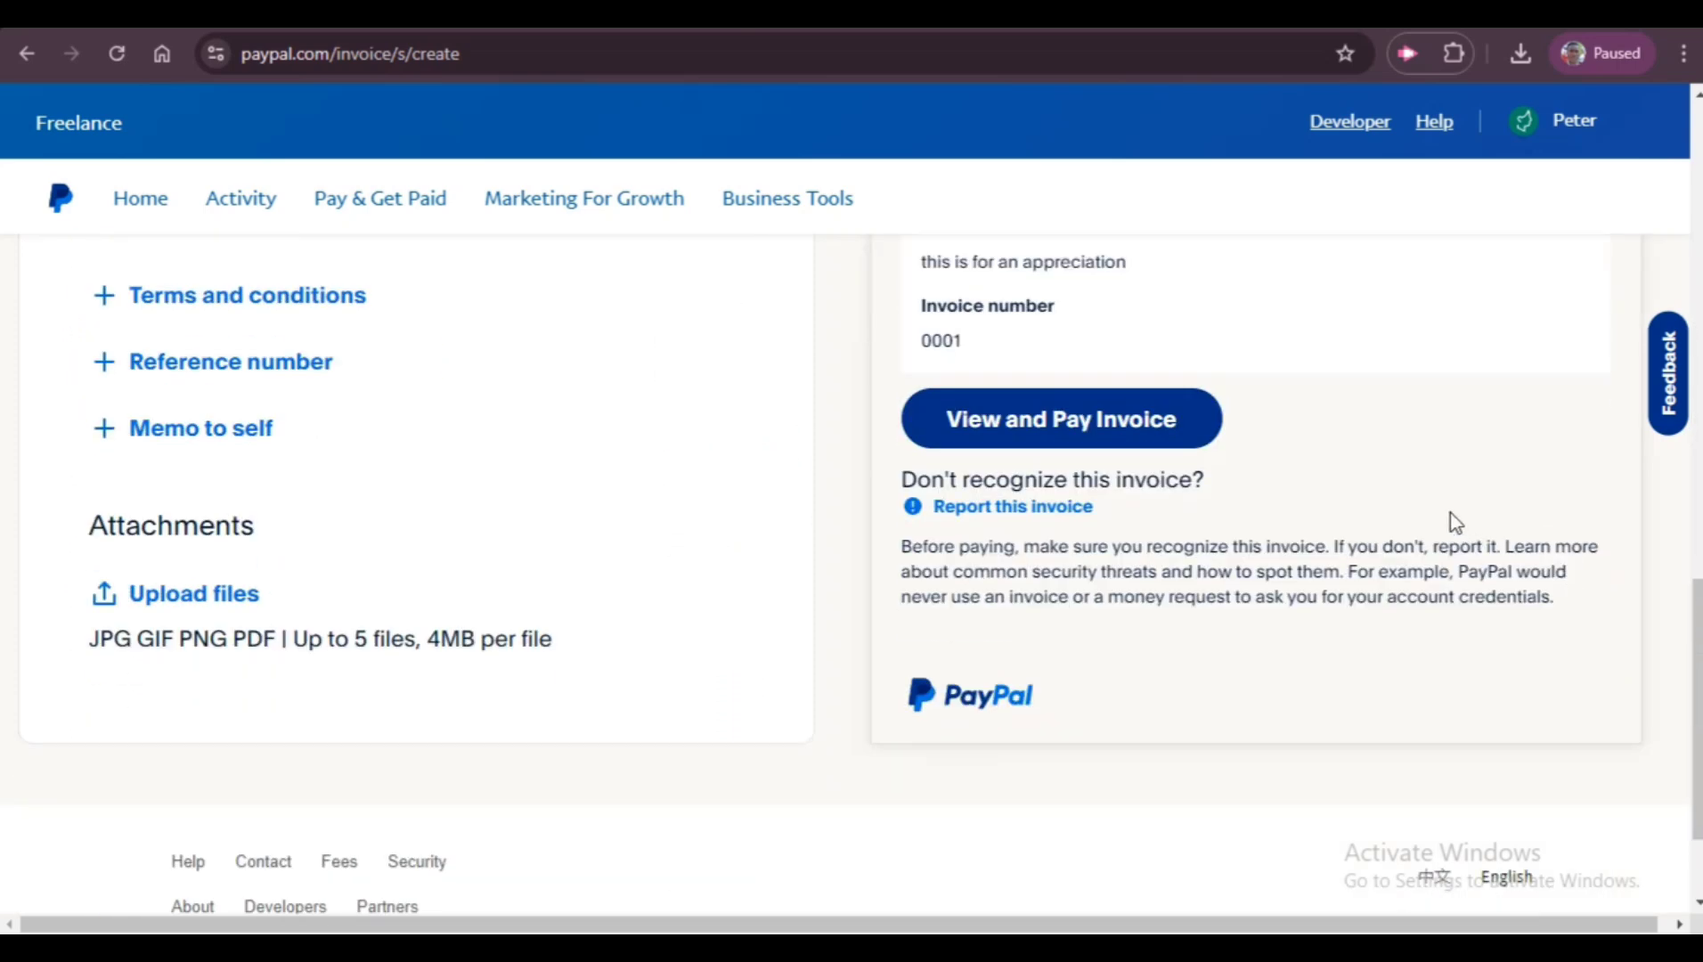
pyautogui.scroll(5, 1198, 498)
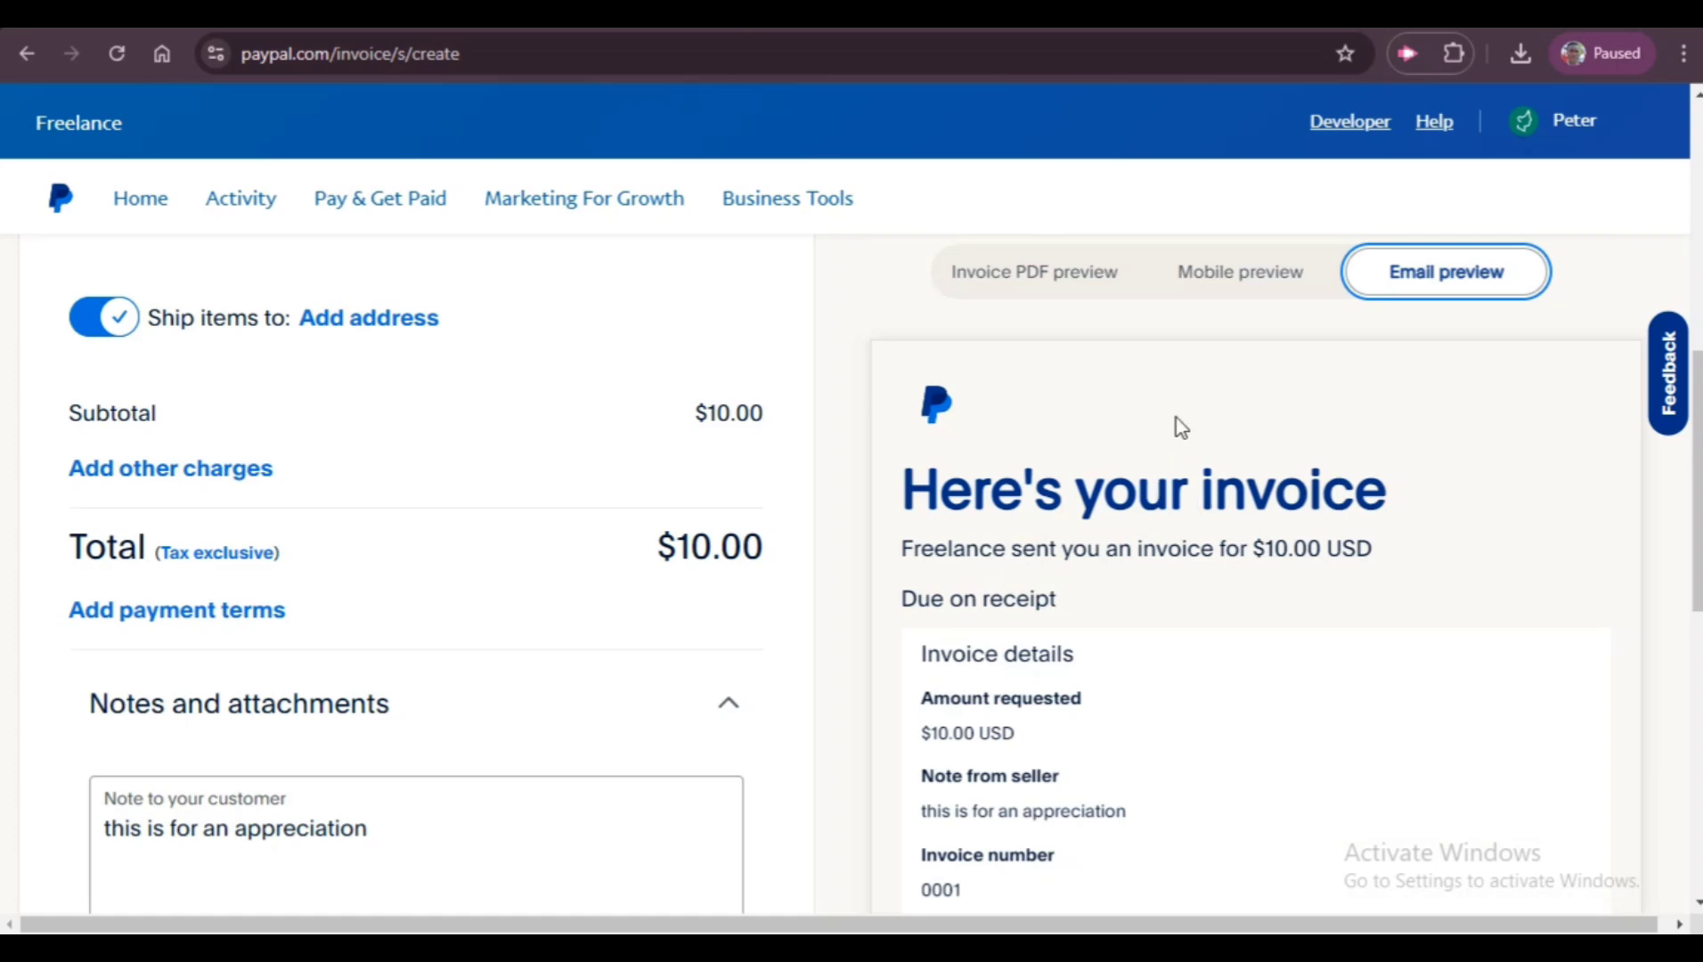
# Show the mobile preview of the invoice and examine its payment methods, item details and PDF download options.
pyautogui.click(1242, 276)
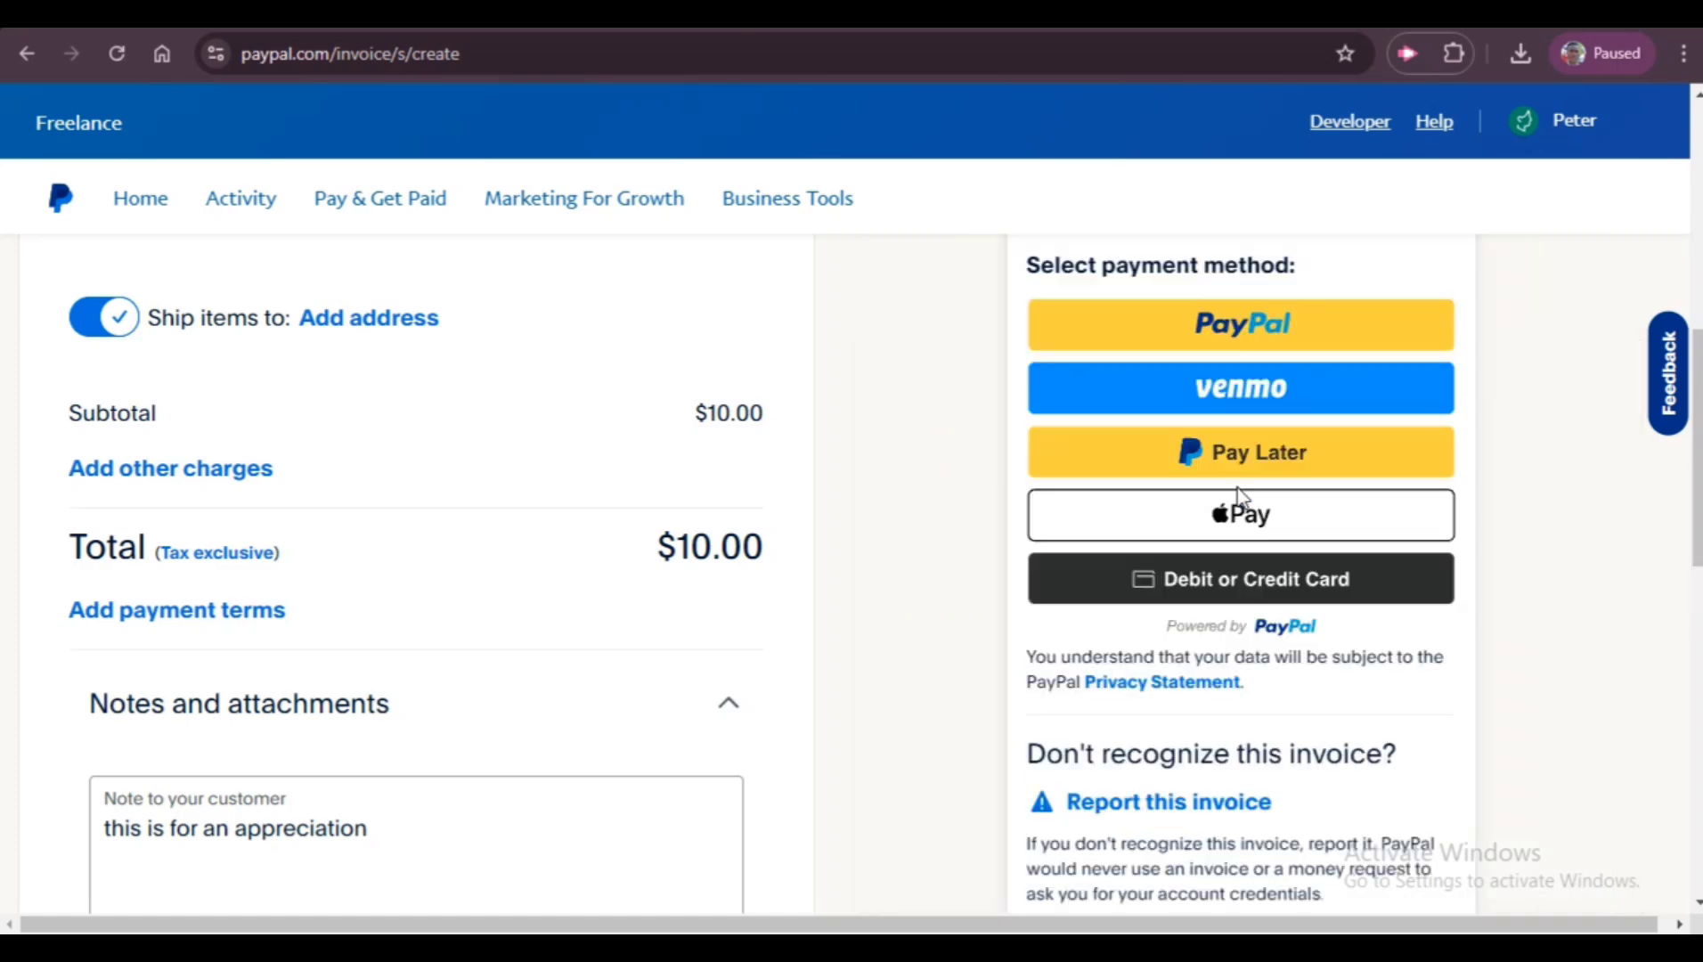
pyautogui.scroll(-5, 1238, 491)
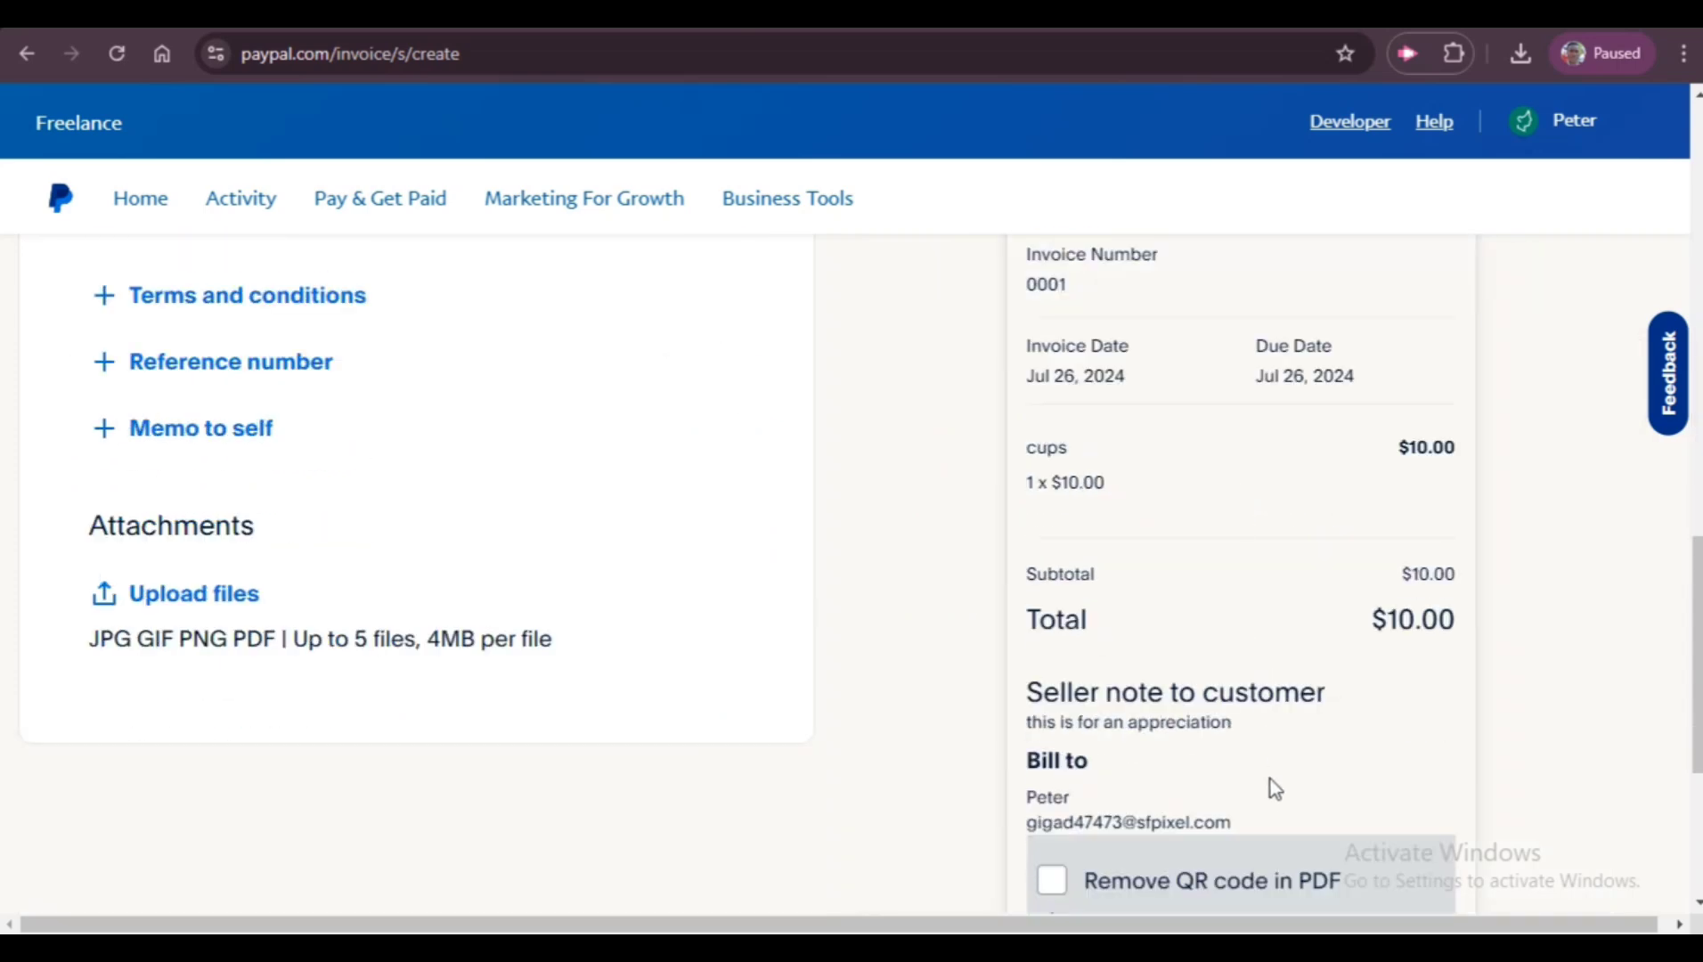
pyautogui.scroll(-5, 1267, 803)
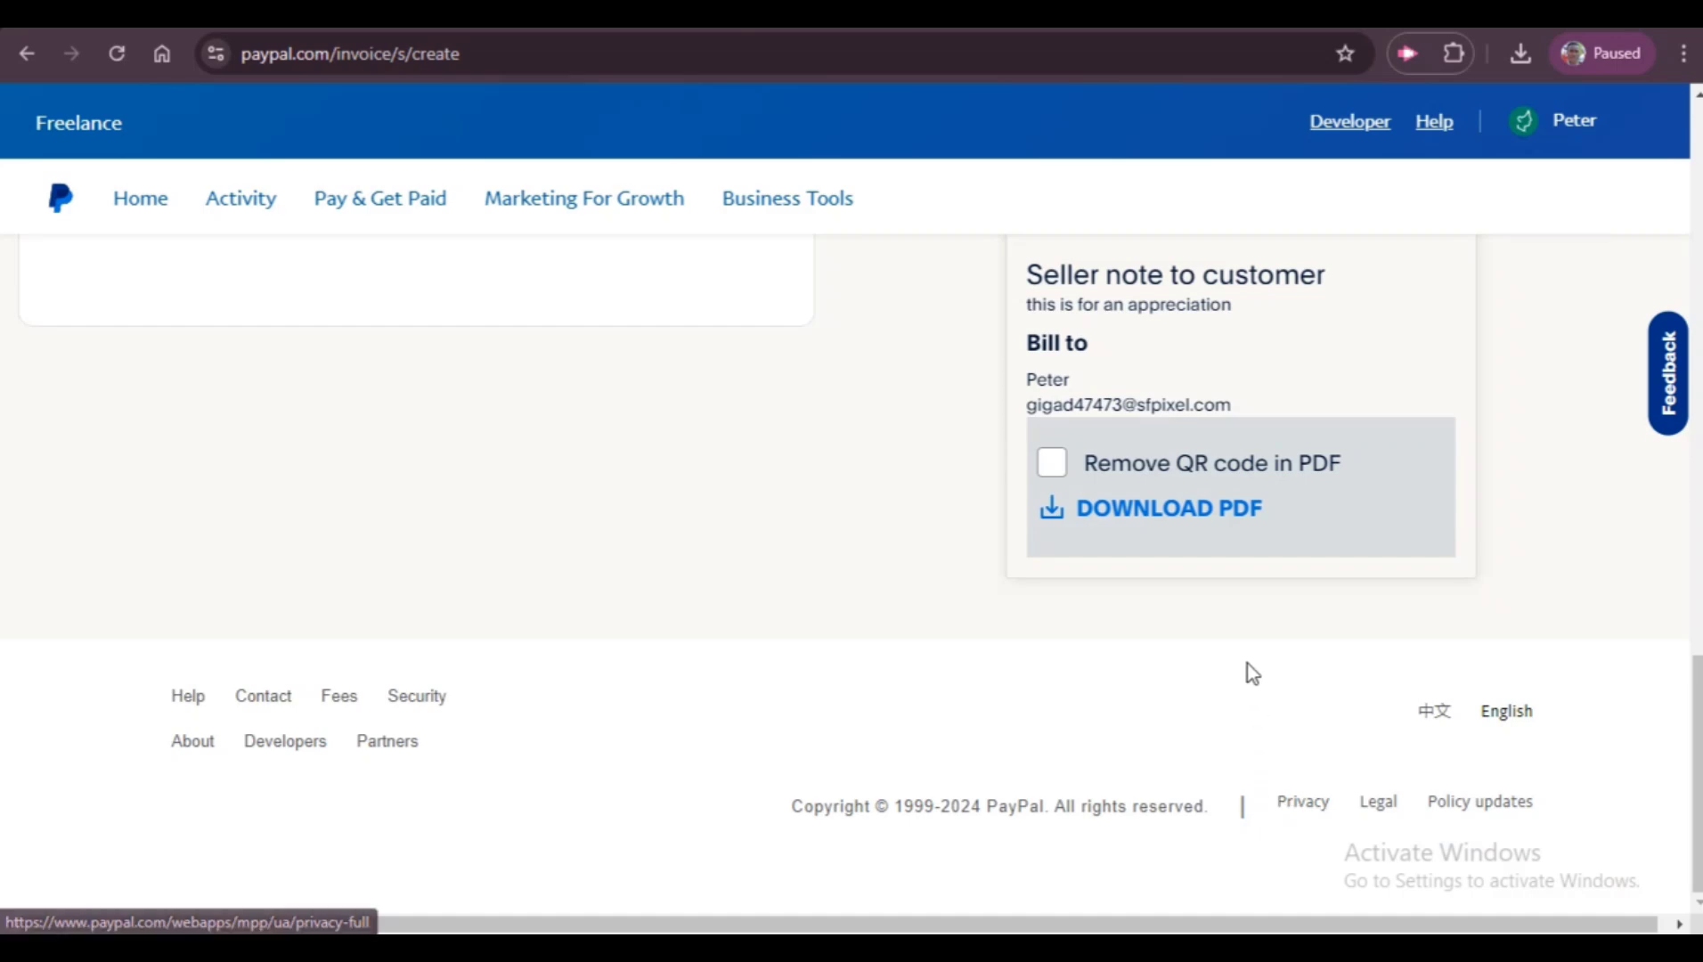
pyautogui.scroll(8, 1247, 664)
pyautogui.scroll(10, 1244, 614)
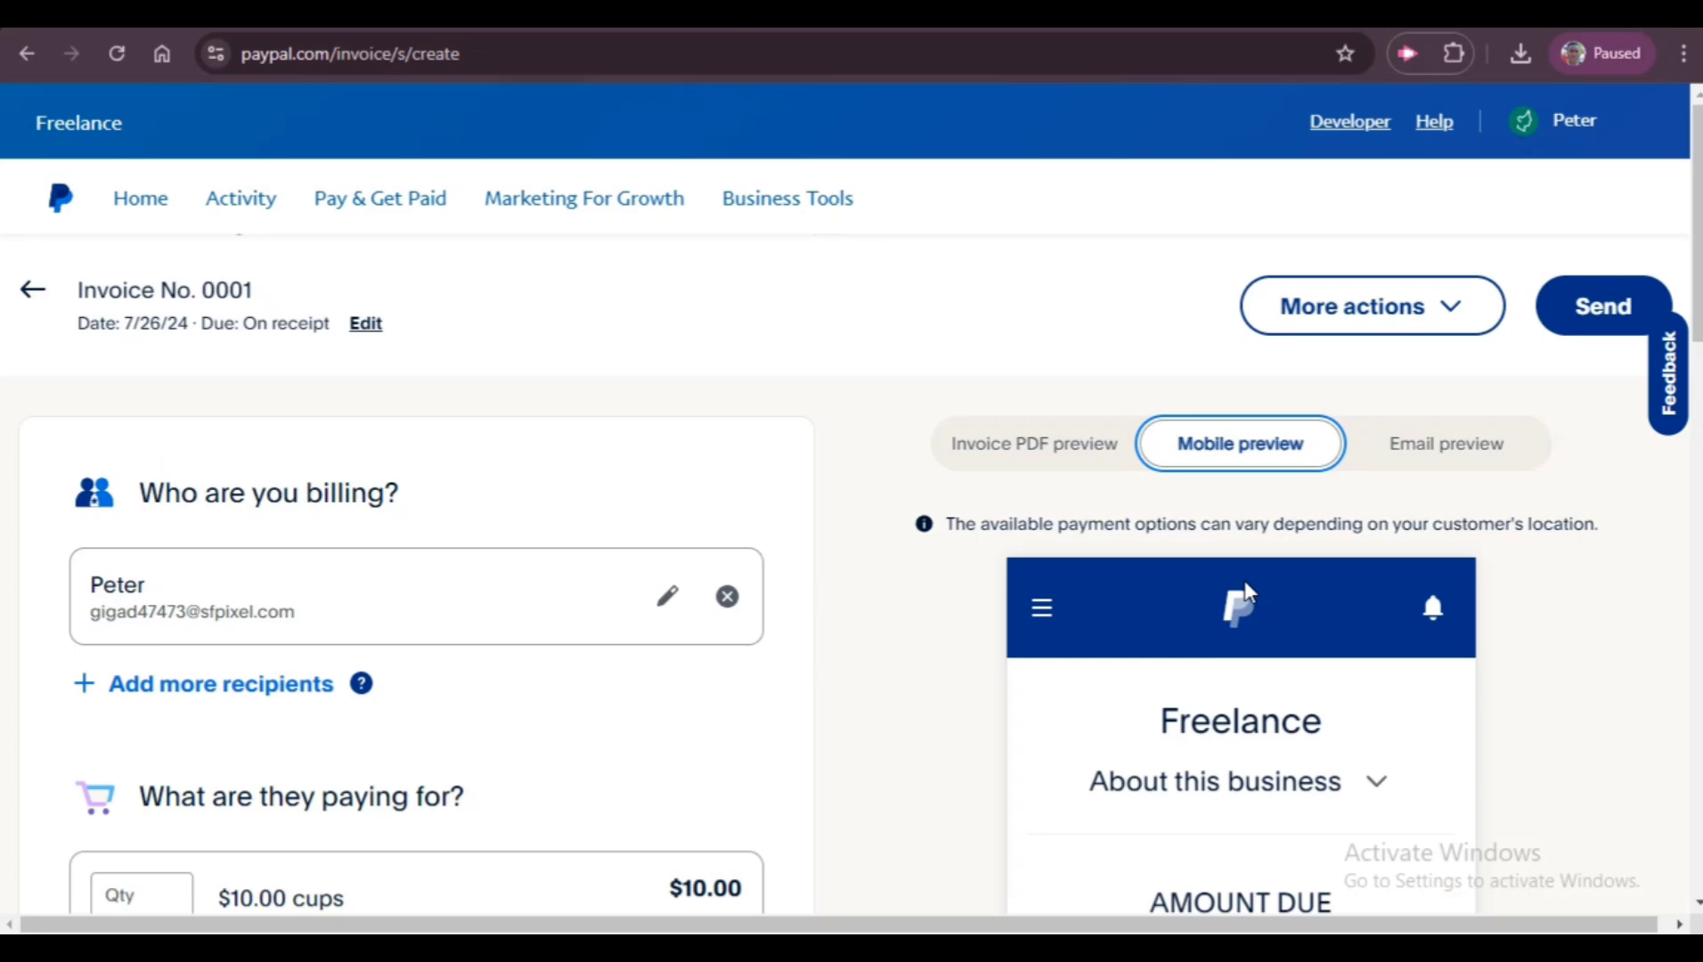
# Return to the invoice PDF preview and check its billing details, items and seller note.
pyautogui.click(1076, 445)
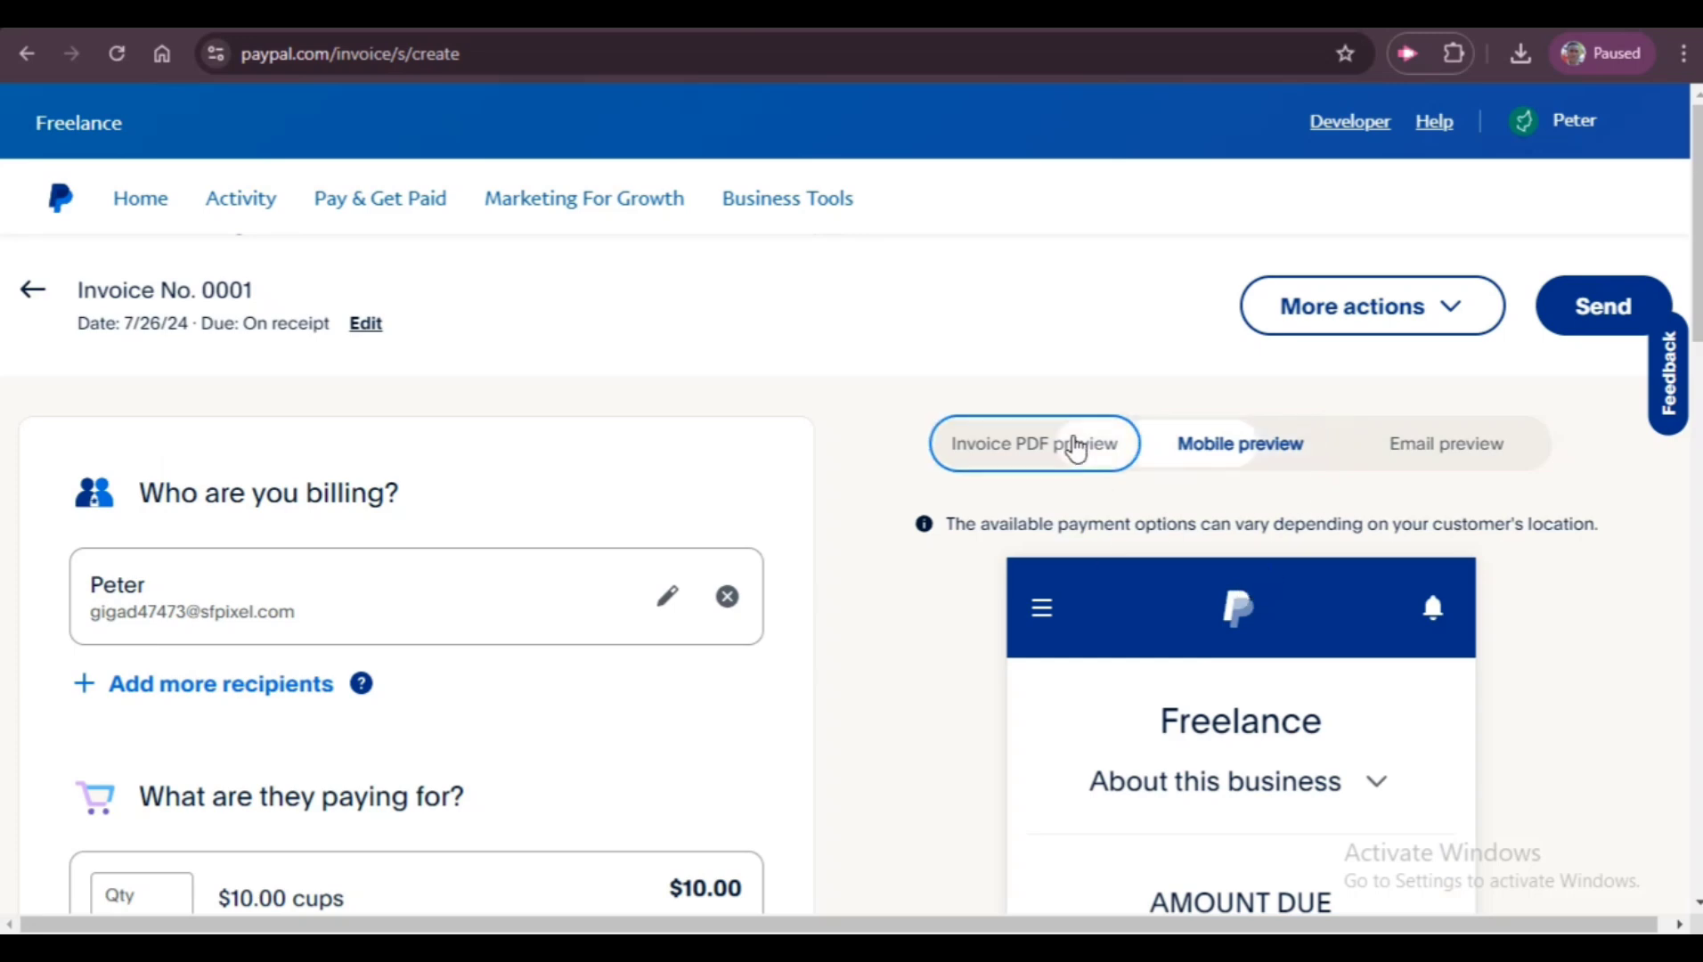
pyautogui.scroll(-15, 1320, 530)
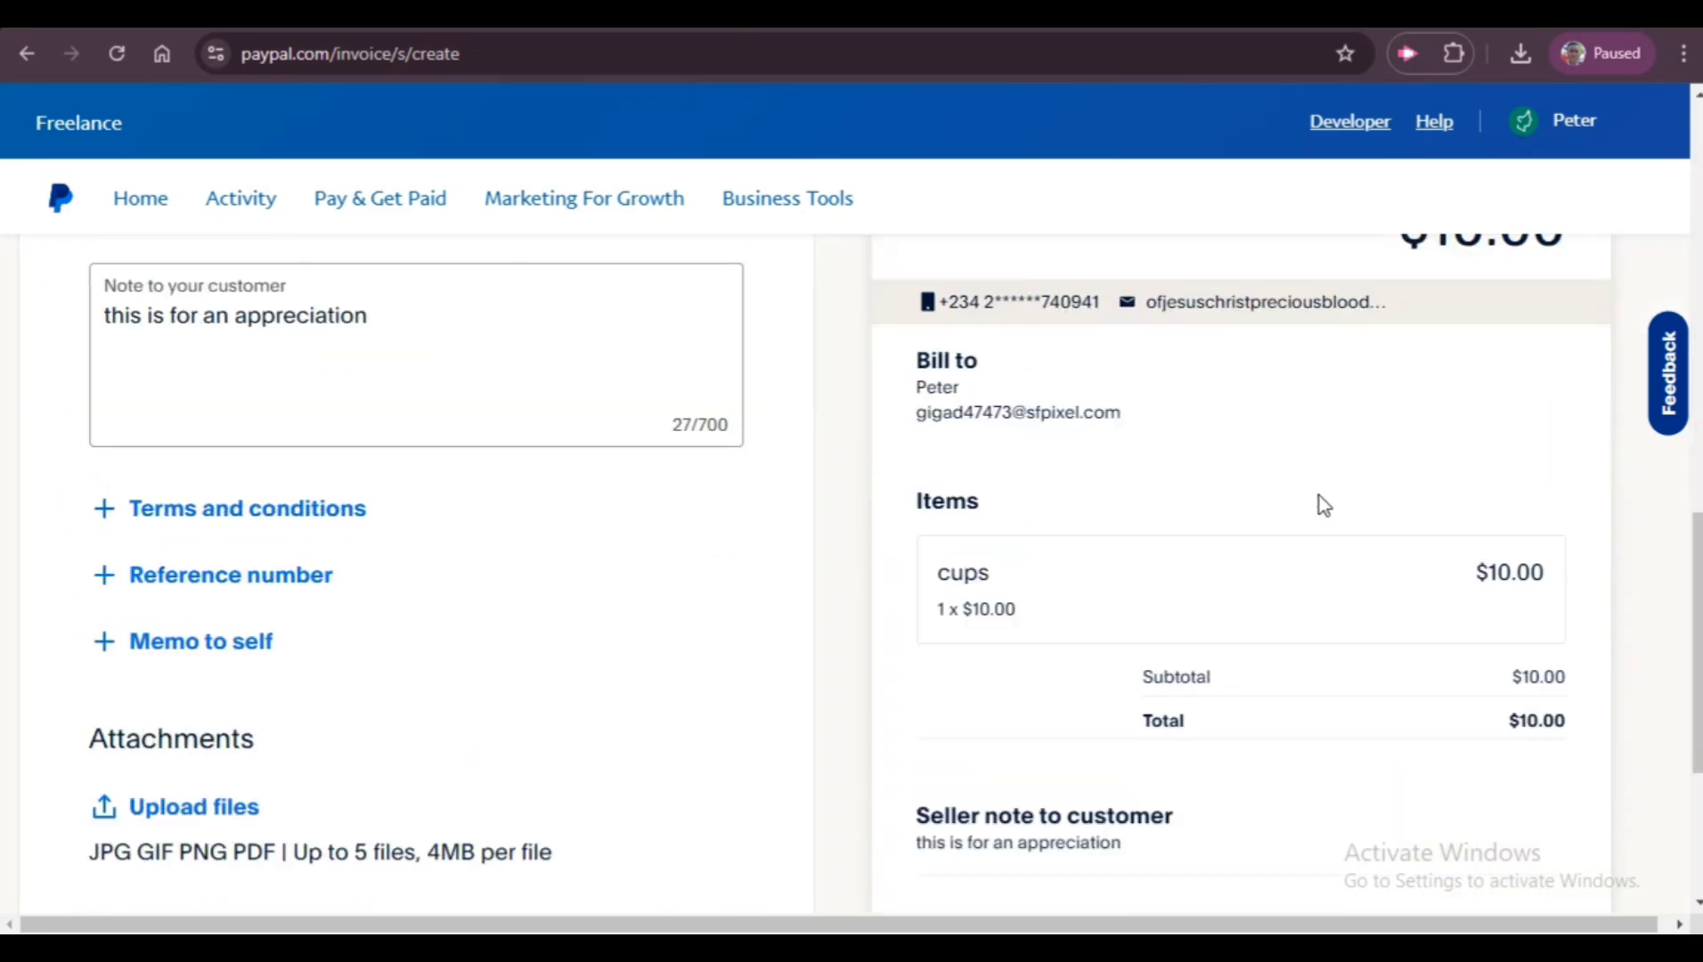
pyautogui.scroll(15, 1321, 491)
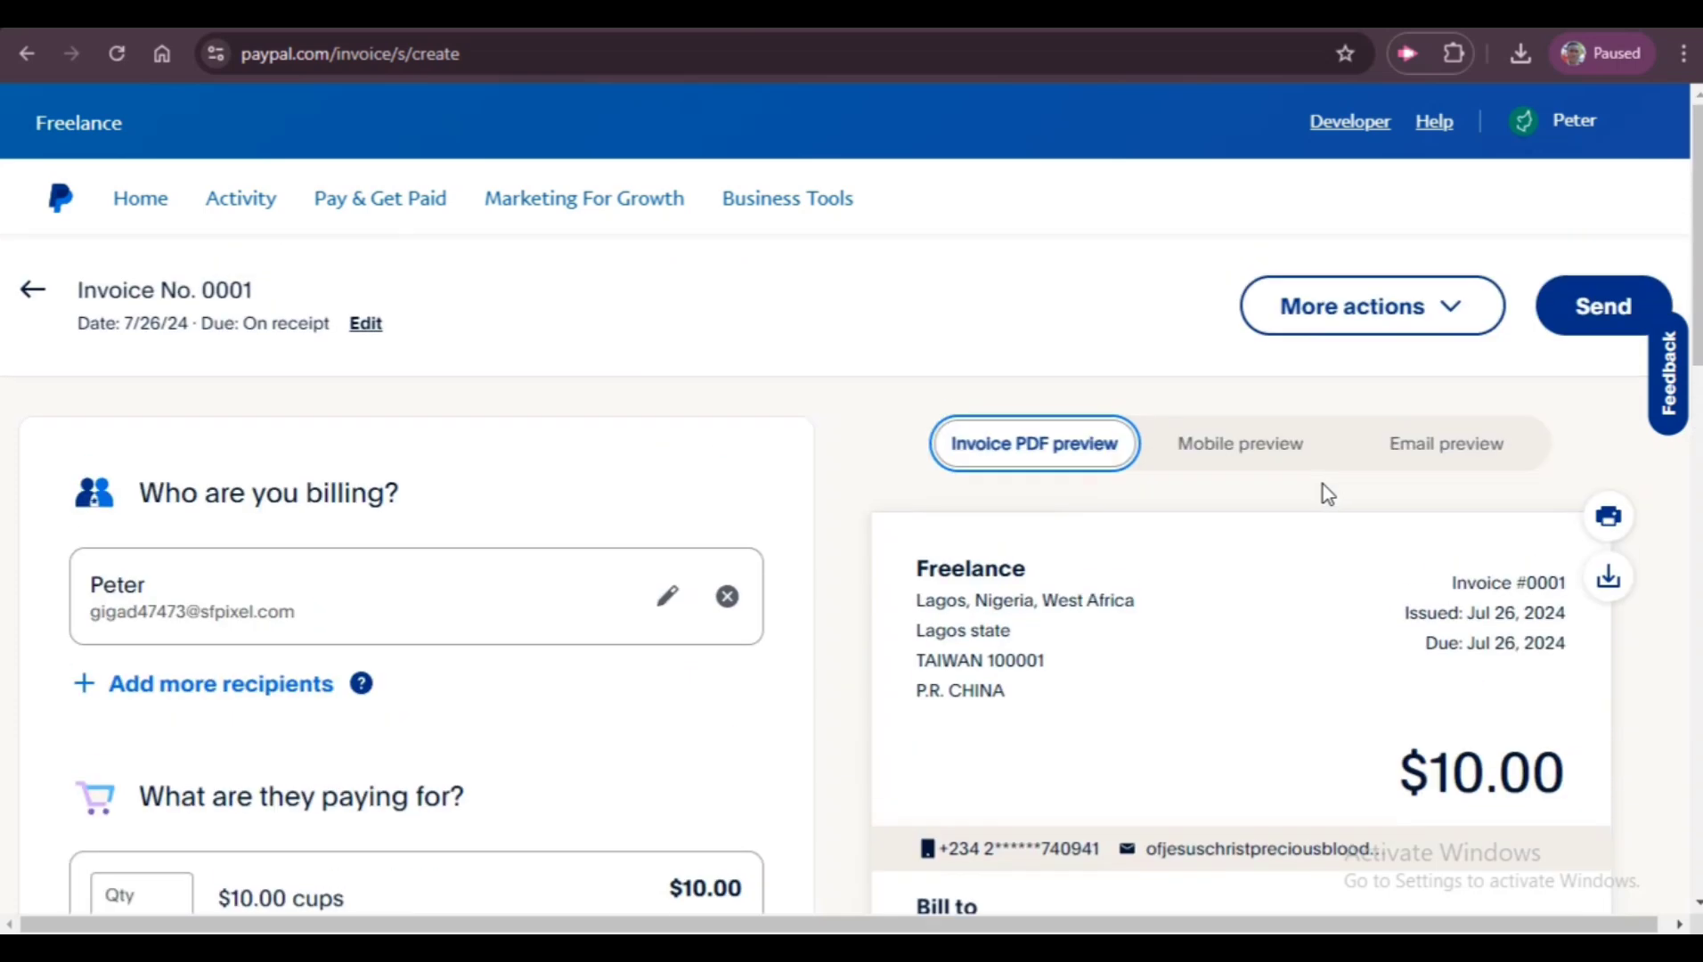
# Open the invoice's print preview, look through its pages, and cancel printing.
pyautogui.click(1604, 524)
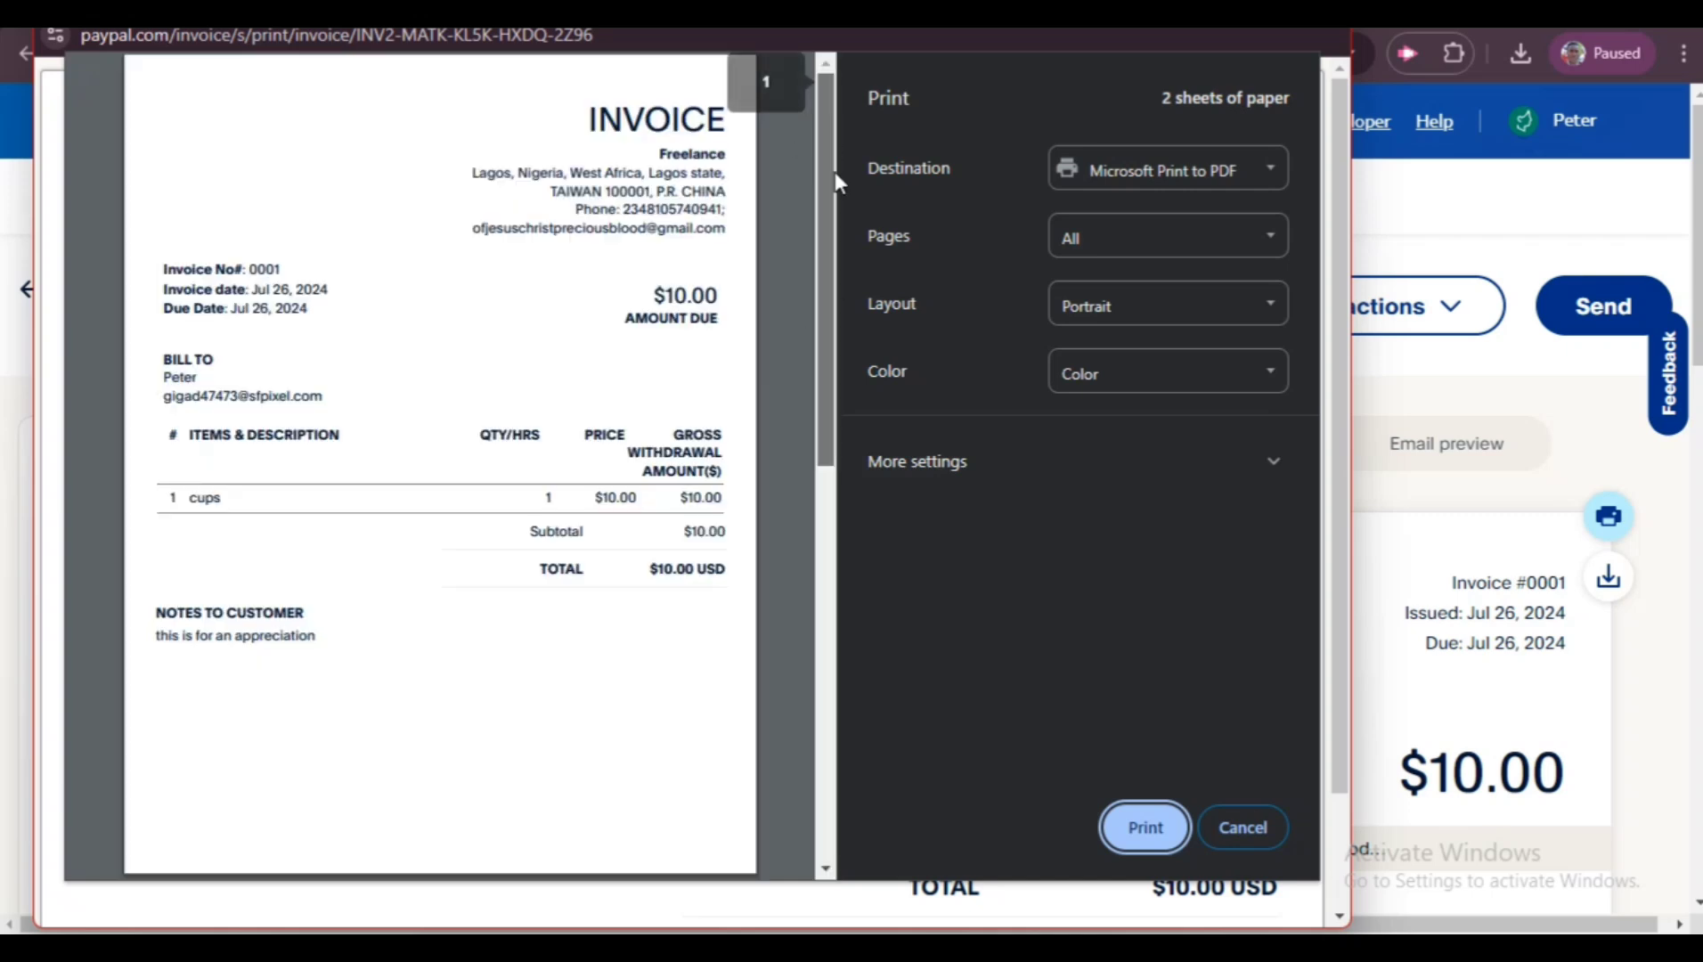
pyautogui.scroll(-3, 828, 223)
pyautogui.scroll(-5, 843, 258)
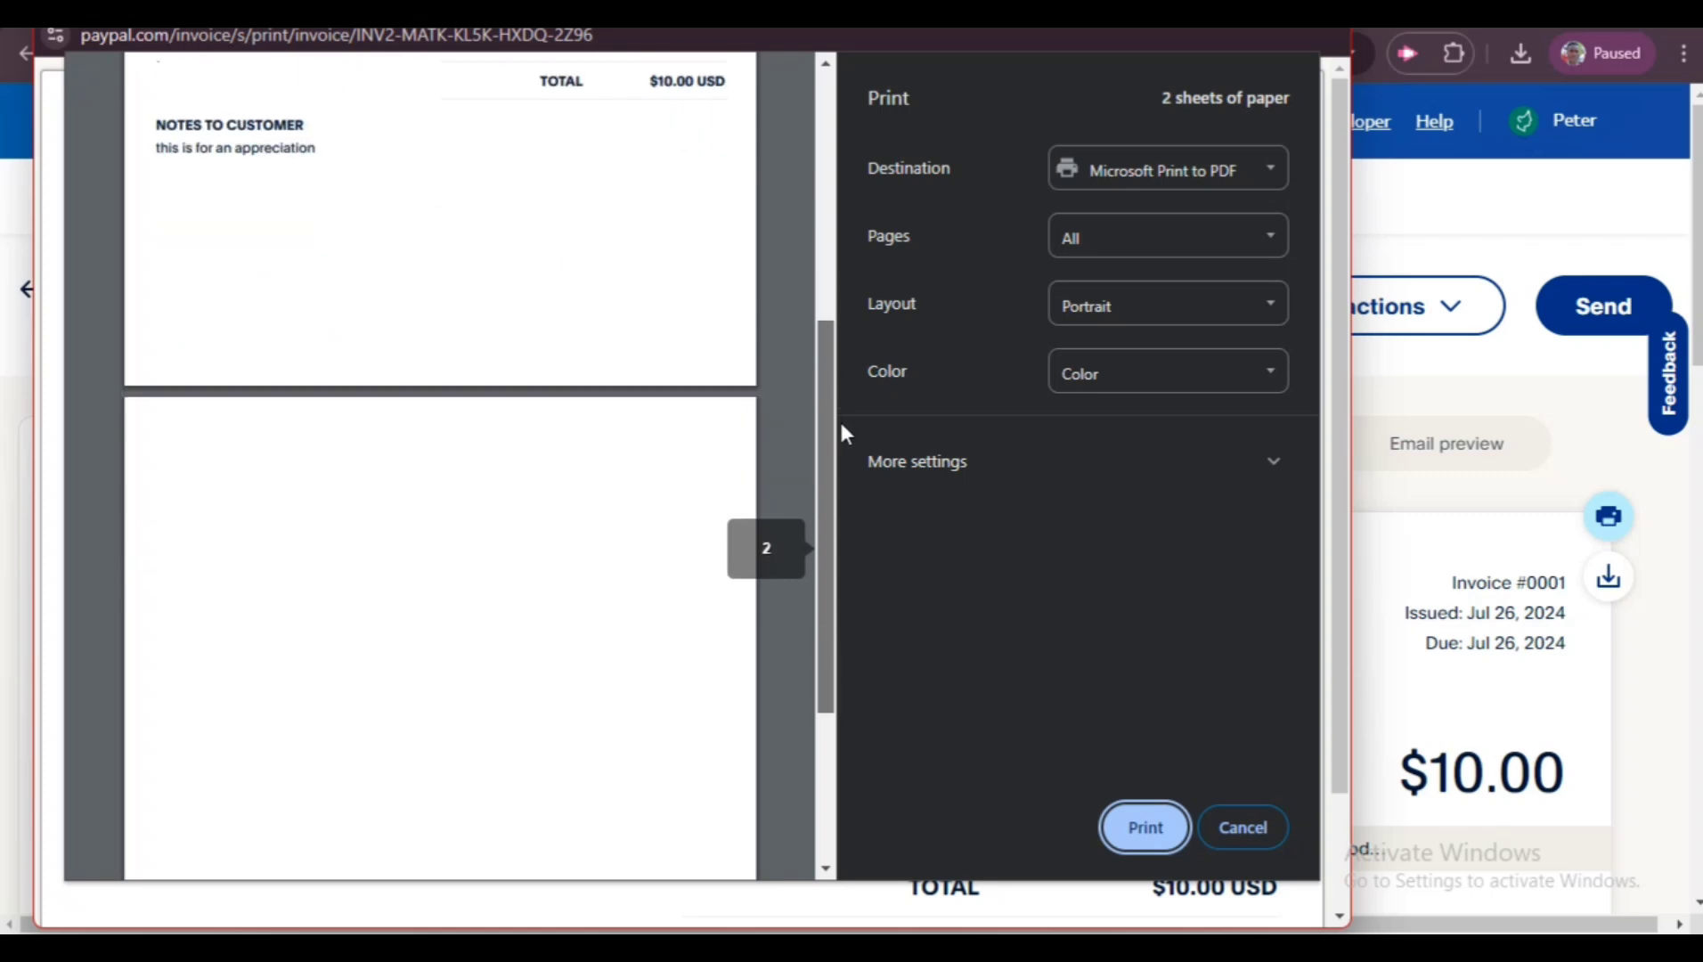
pyautogui.scroll(2, 837, 419)
pyautogui.scroll(5, 855, 294)
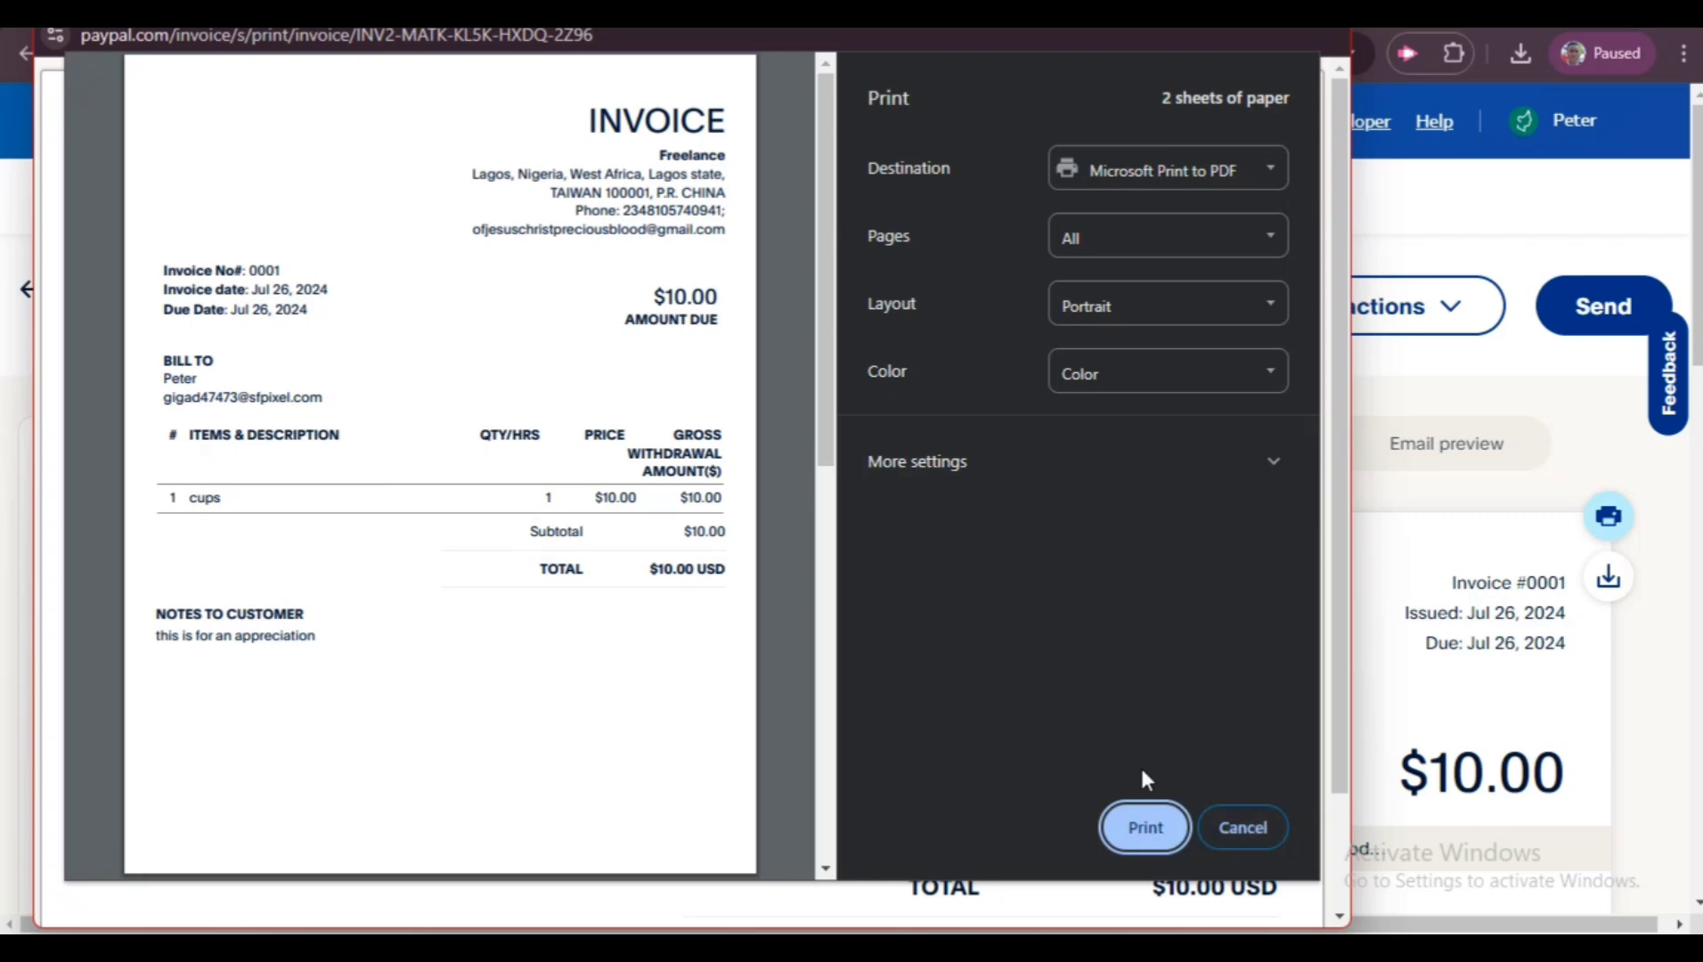
pyautogui.click(1229, 824)
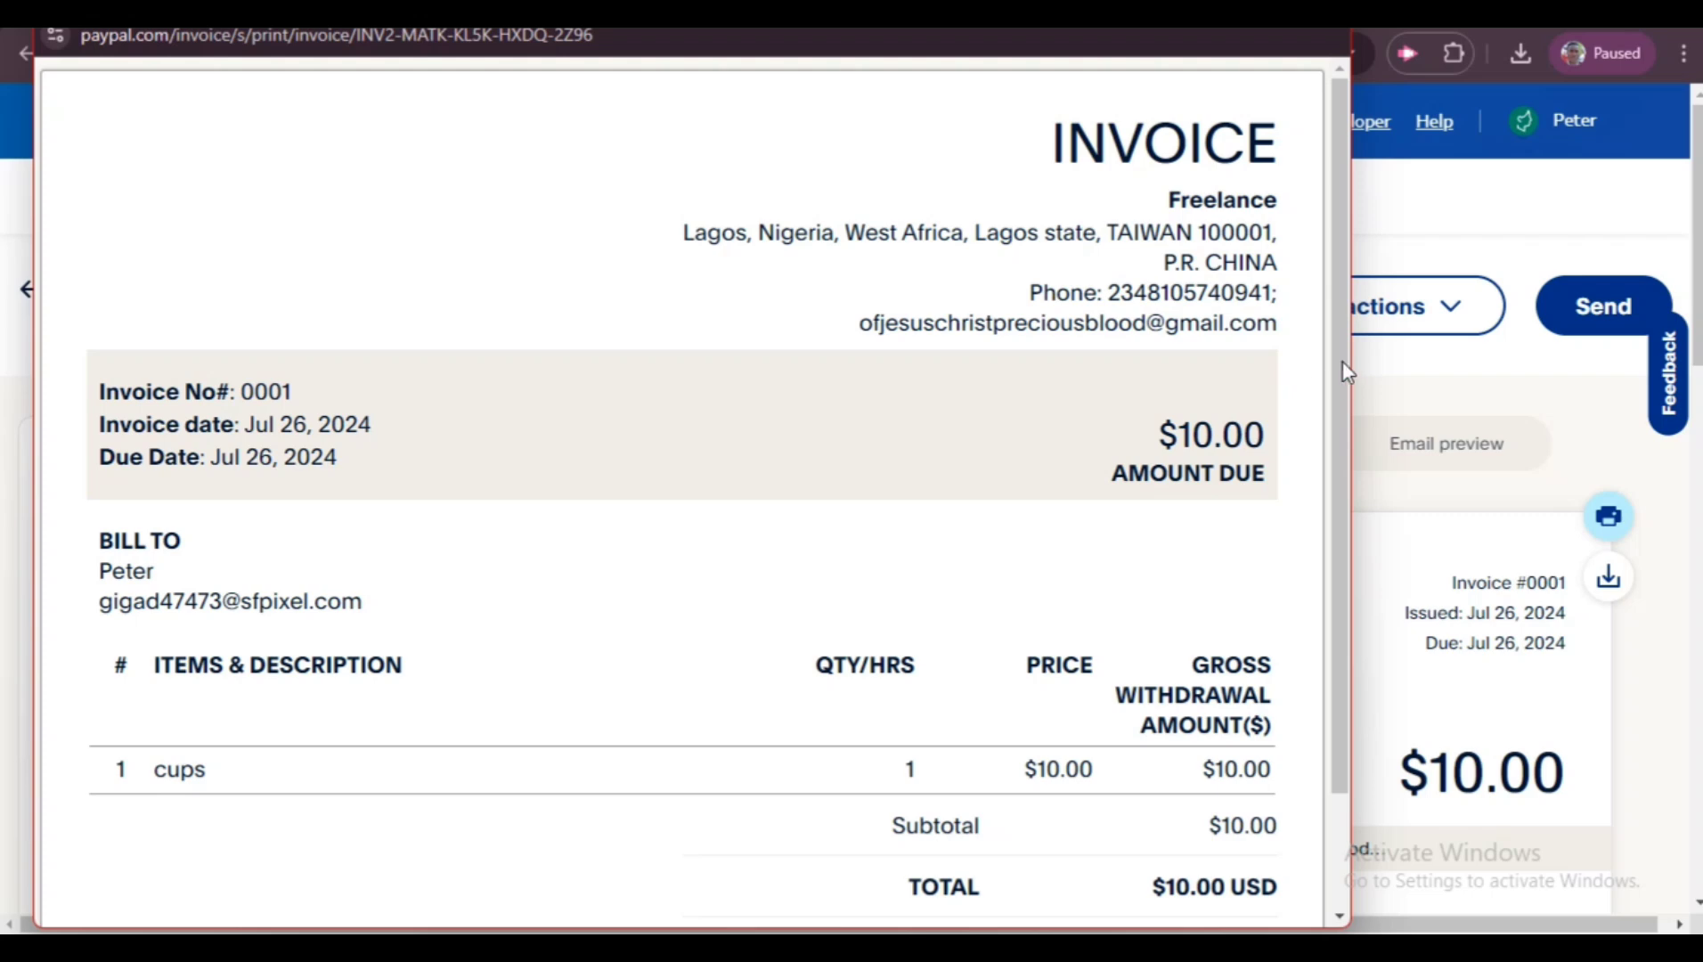
pyautogui.moveTo(1343, 361); pyautogui.dragTo(1334, 312)
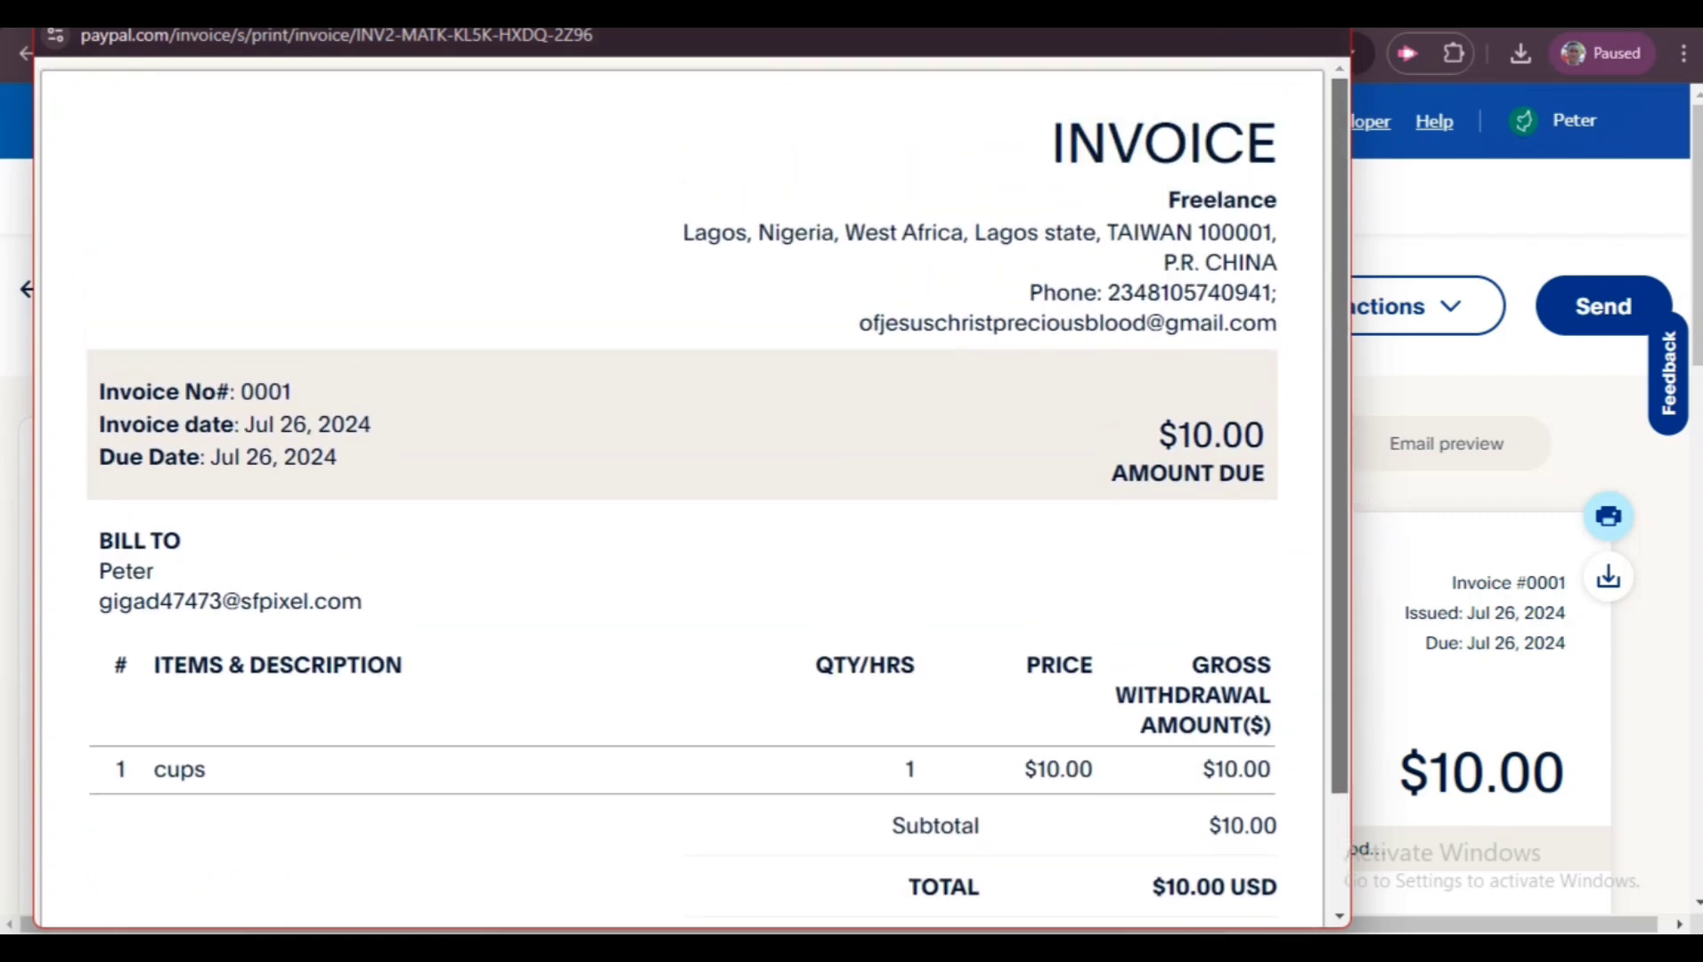